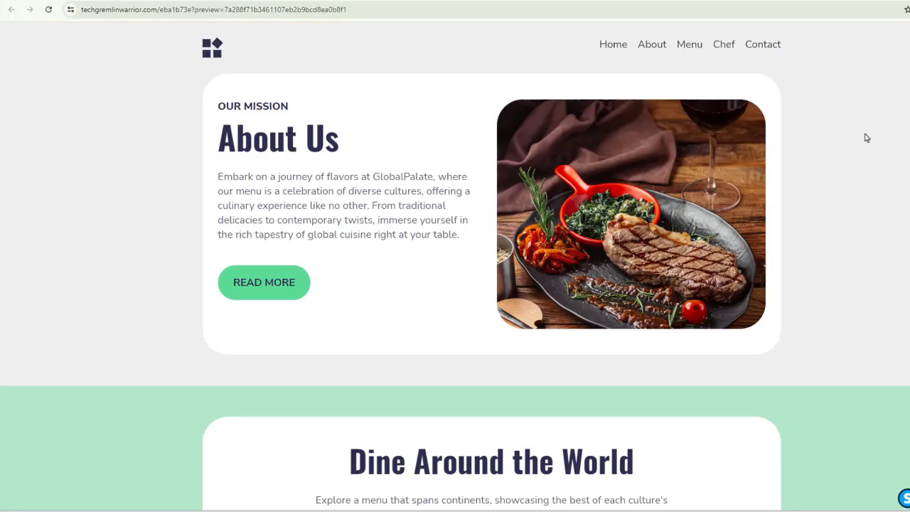
Step: Review the footer in the desktop page preview, and display the footer in the editor's mobile view
scroll(867, 138, down, 20)
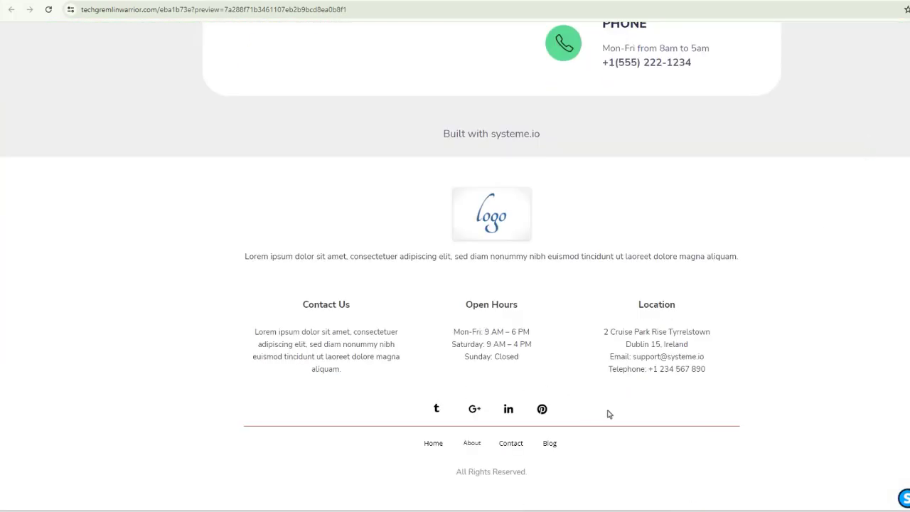
click(82, 2)
click(158, 498)
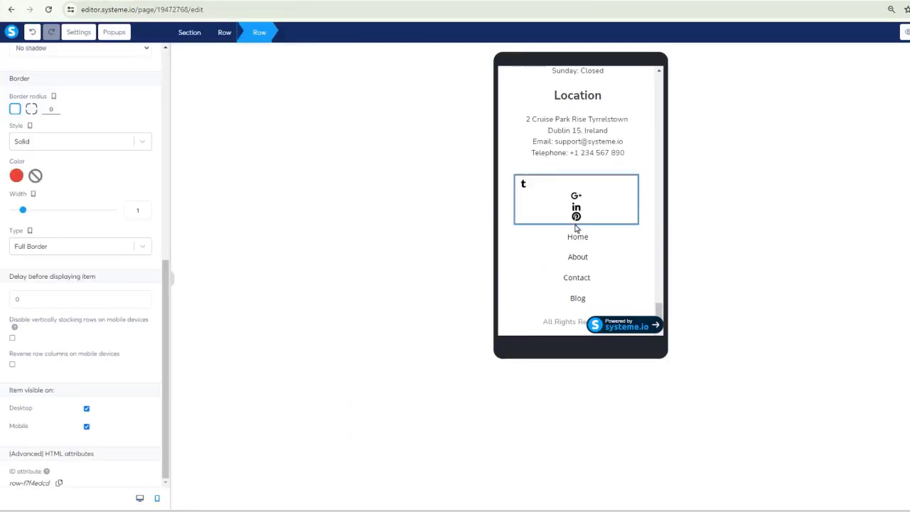
Step: Check the preview page's footer layout at a narrow responsive width with the browser's inspection tools, and return to the editor
key(ctrl+Tab)
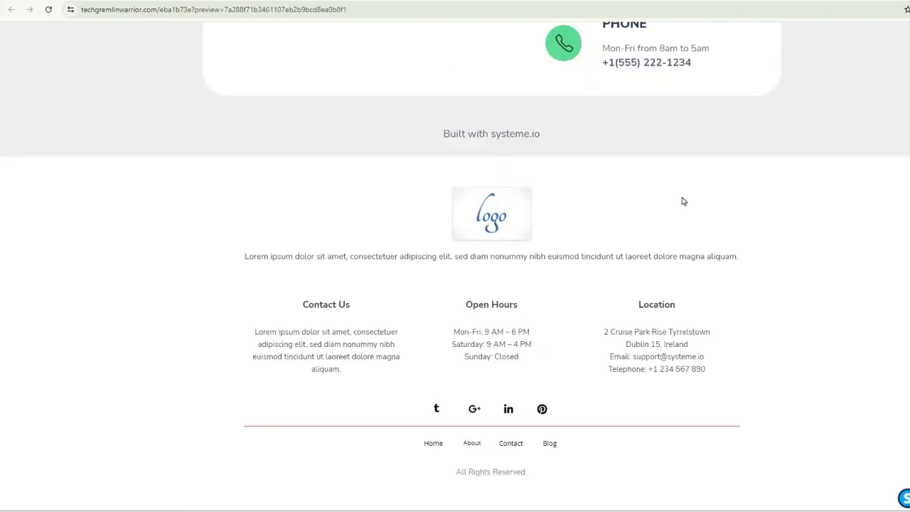
right_click(762, 219)
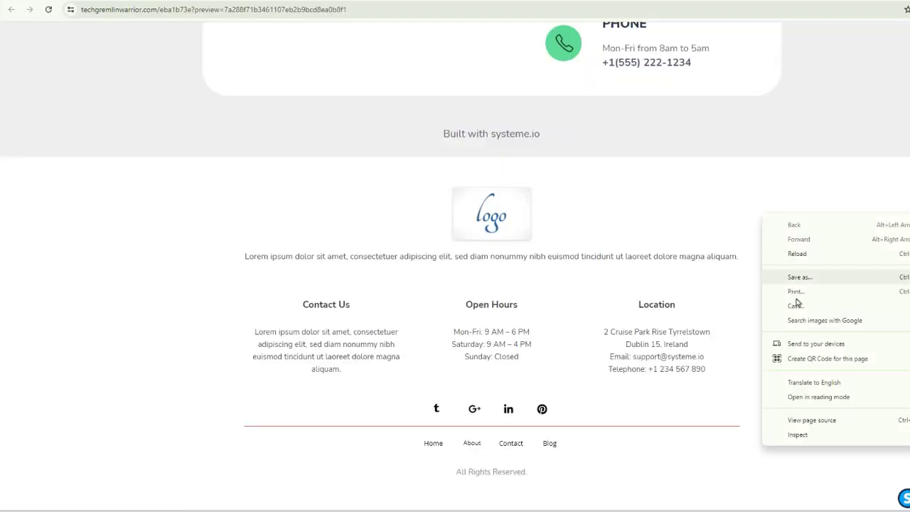
click(802, 438)
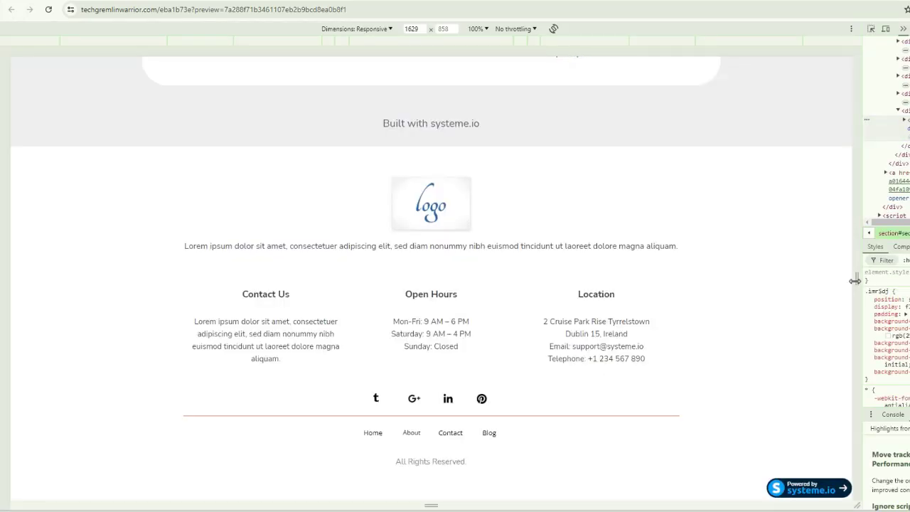
drag(850, 280, 630, 291)
scroll(583, 335, down, 2)
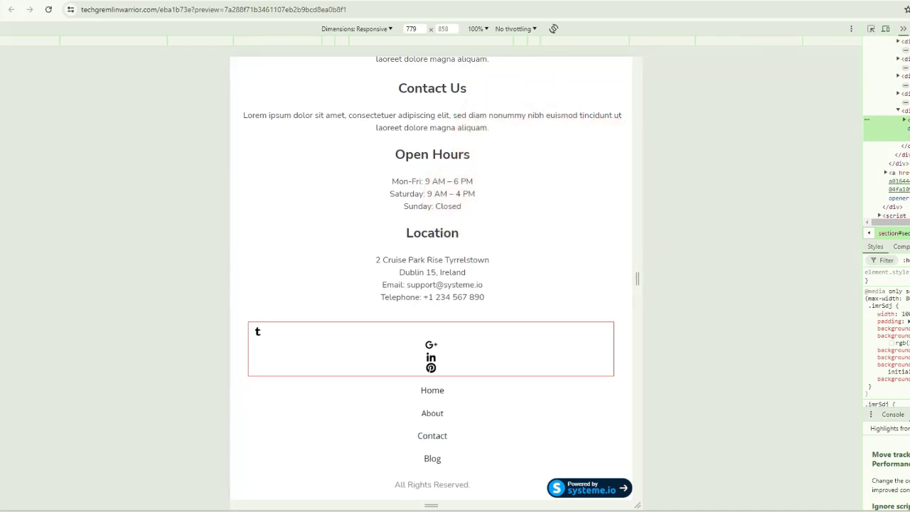
key(F12)
key(ctrl+w)
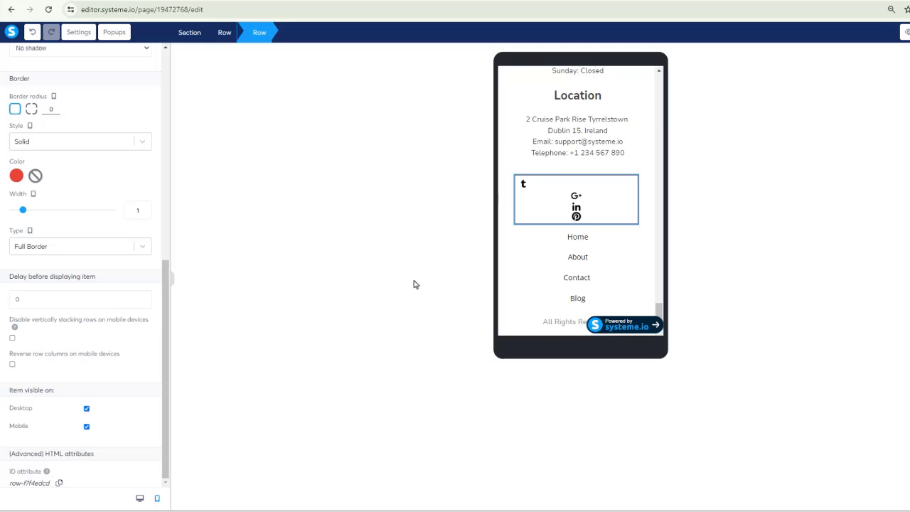
Step: Disable vertical stacking on mobile devices for the footer row that holds the social media icons
key(Escape)
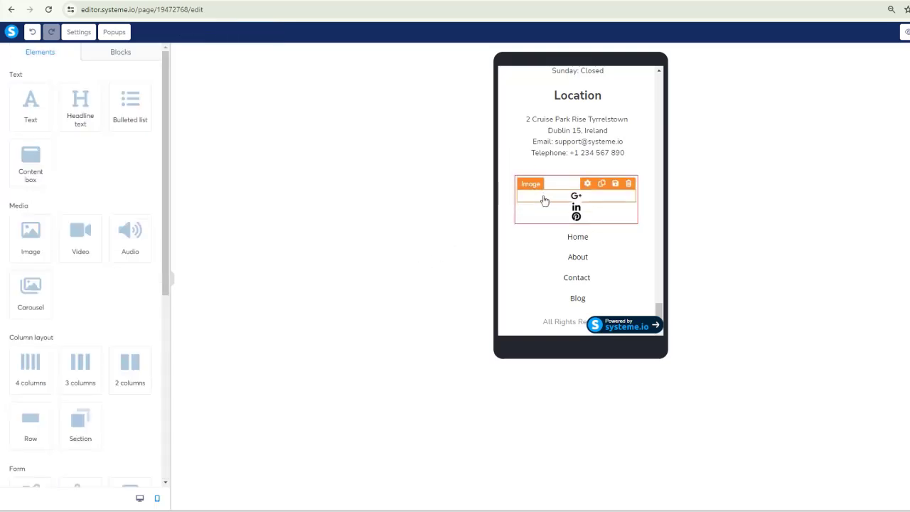
click(520, 206)
scroll(133, 349, down, 5)
scroll(132, 349, down, 3)
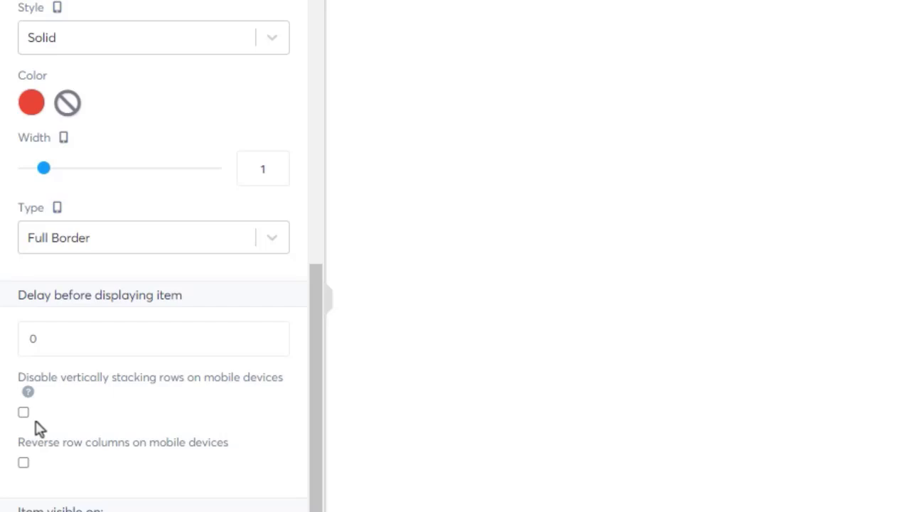
click(24, 412)
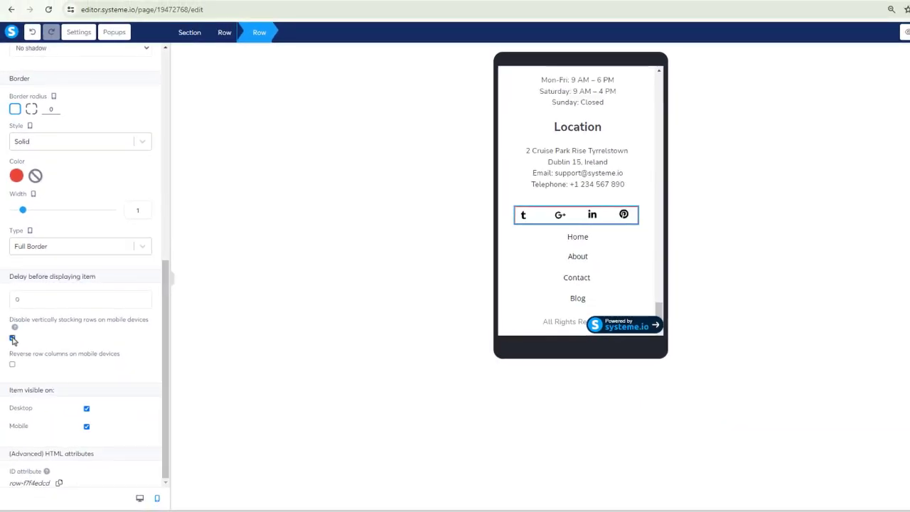
click(560, 265)
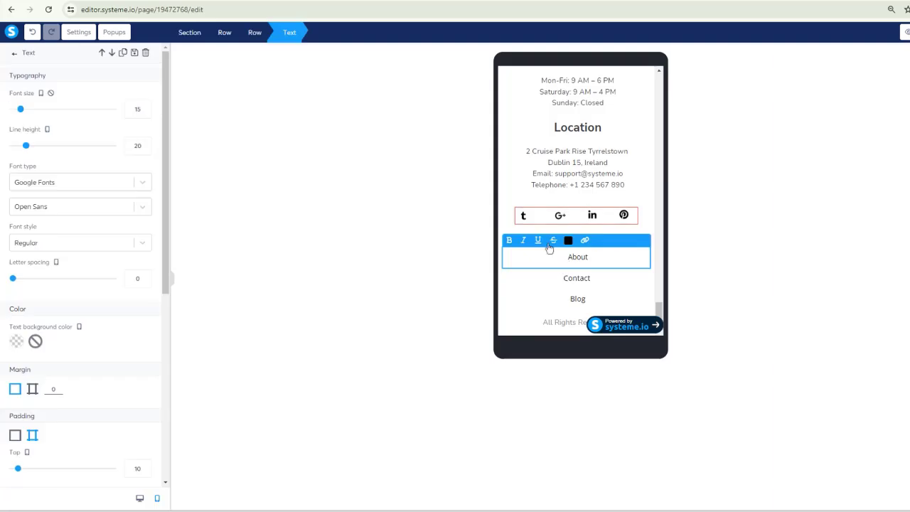
key(Escape)
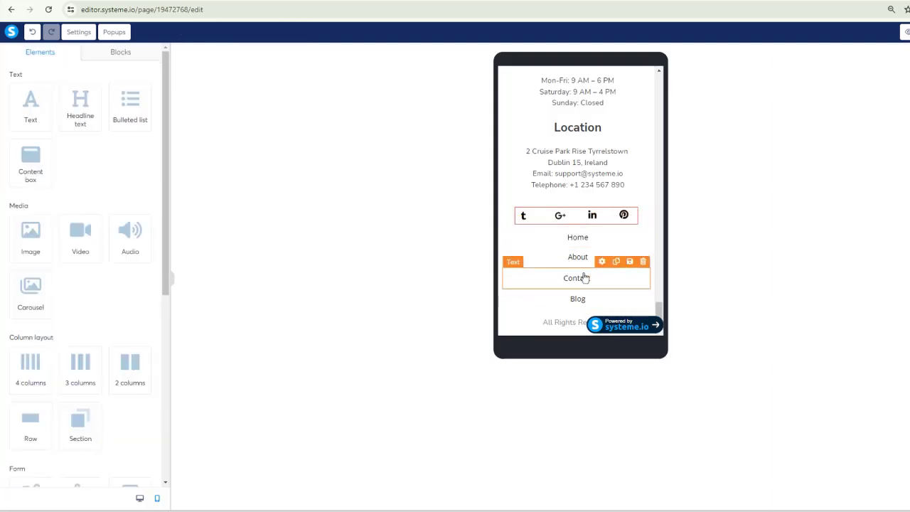
click(627, 272)
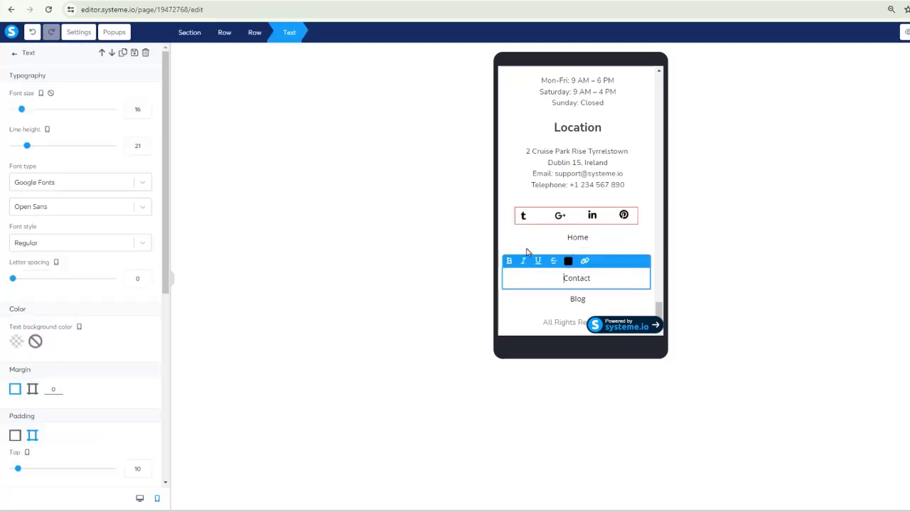
key(Escape)
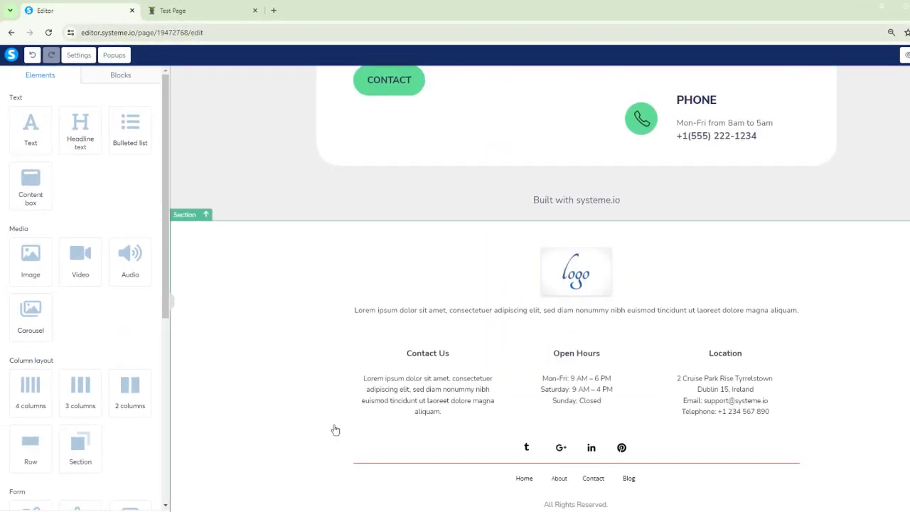
Step: Disable vertical stacking on mobile devices for the footer navigation link row, and show the result in mobile view
click(490, 482)
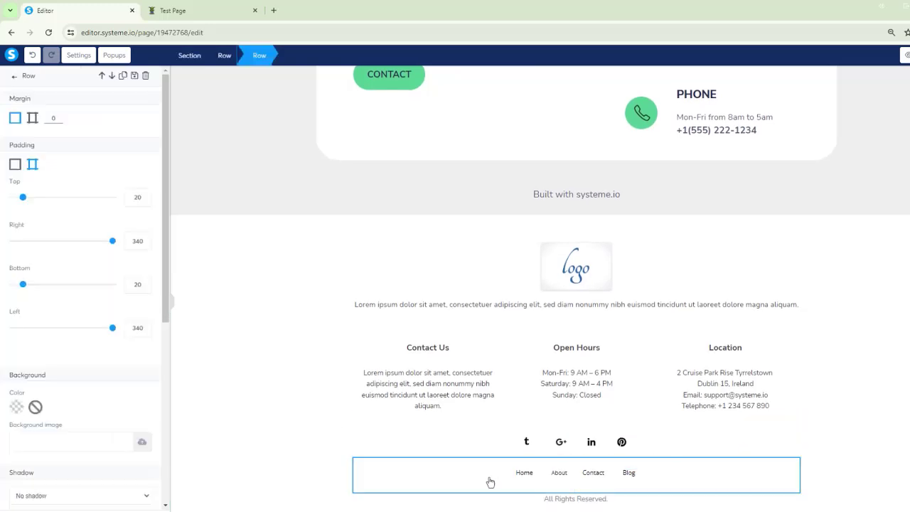
scroll(156, 300, down, 1)
scroll(157, 300, down, 4)
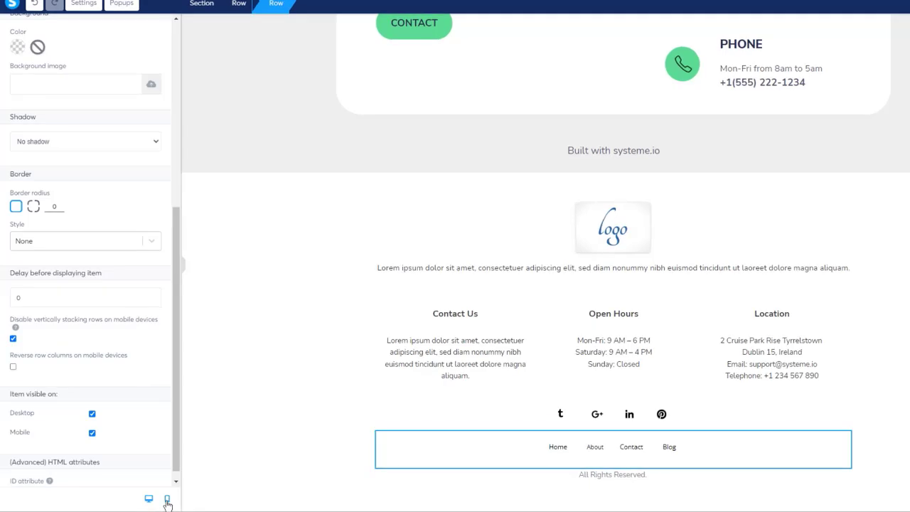
click(167, 500)
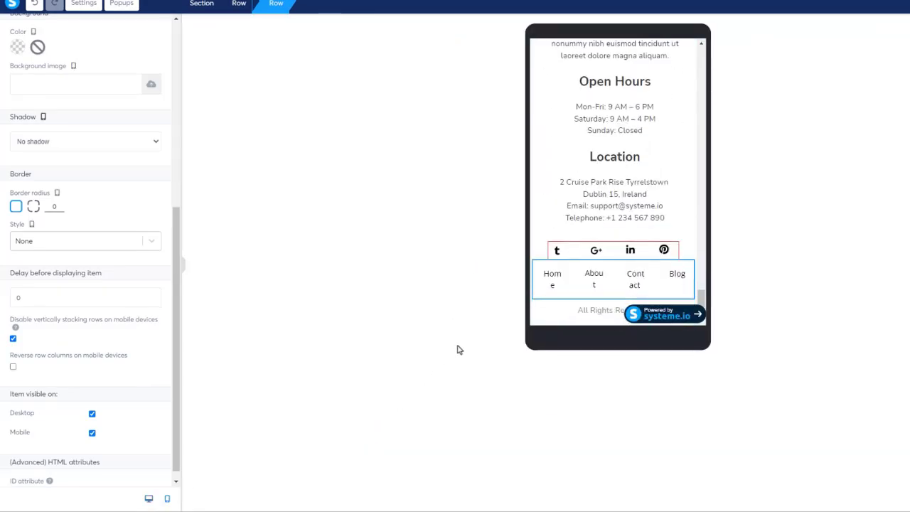
click(714, 304)
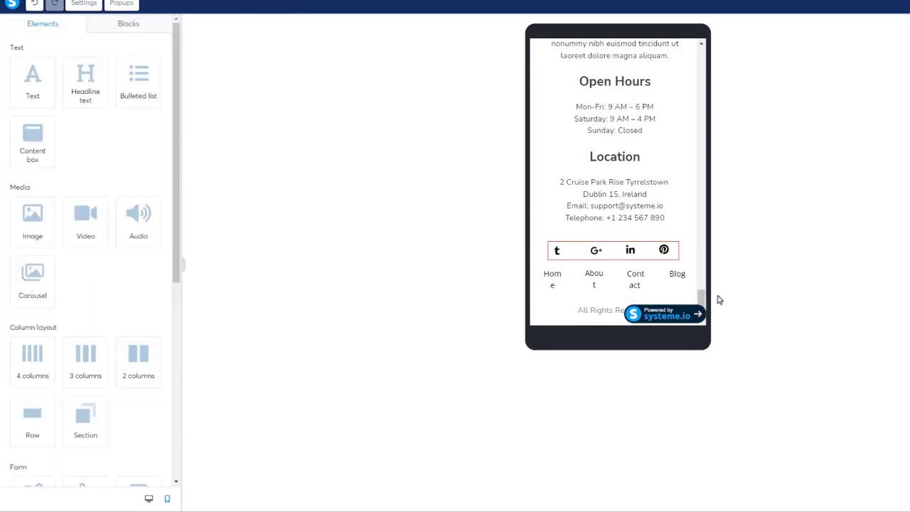
Step: Reduce the mobile font size of the footer's Home, About and Contact links to 14
click(541, 299)
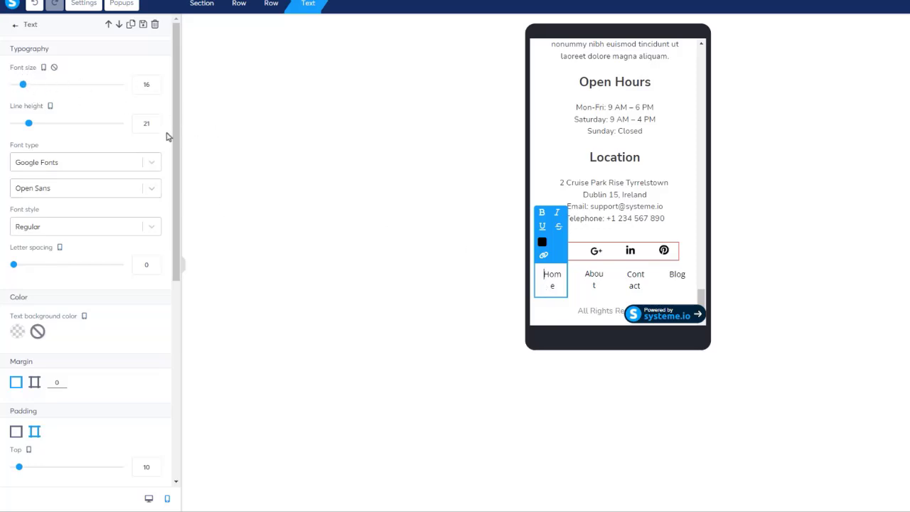
click(154, 88)
click(155, 89)
key(Escape)
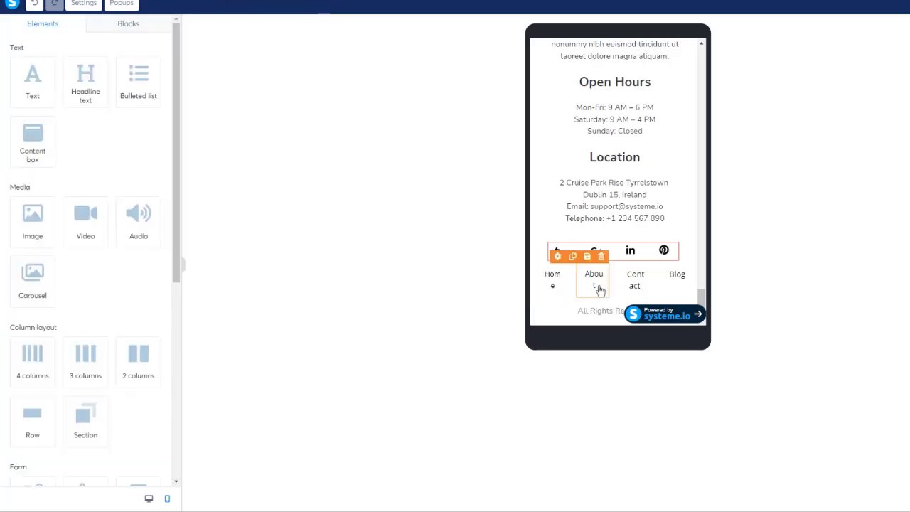
click(584, 291)
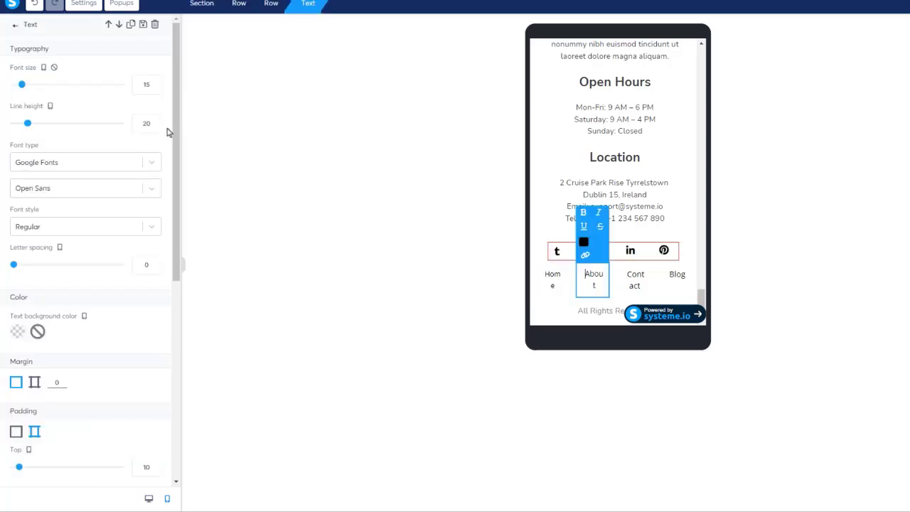
click(155, 89)
click(636, 290)
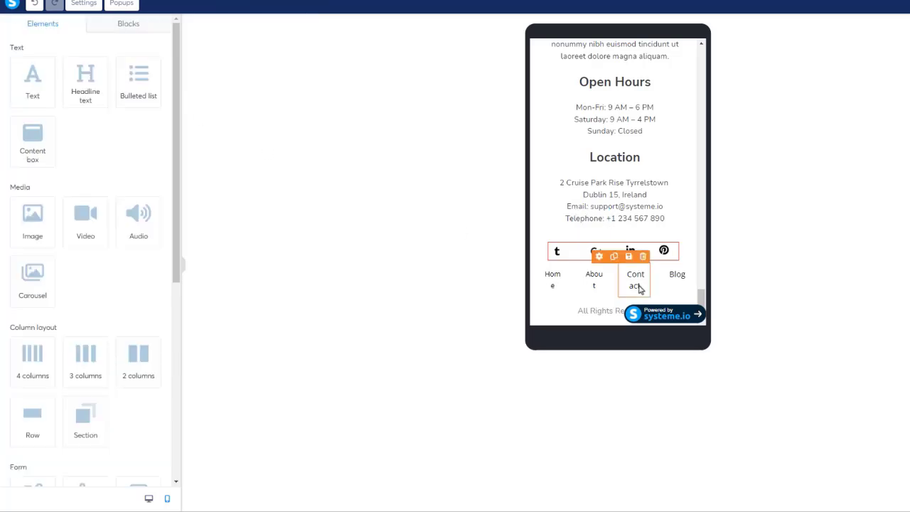
click(639, 287)
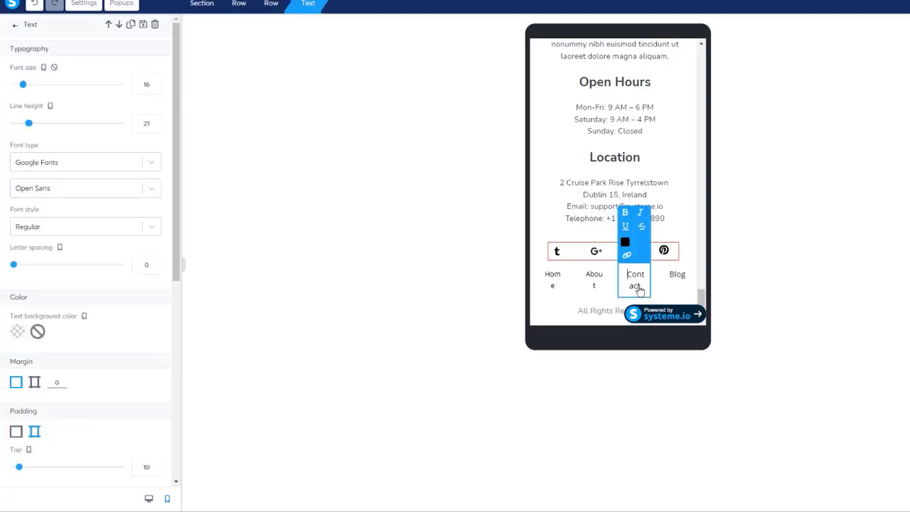
click(154, 90)
Step: Reduce the mobile font size of the footer's Blog link, and set the Contact link's font size to 12
click(680, 288)
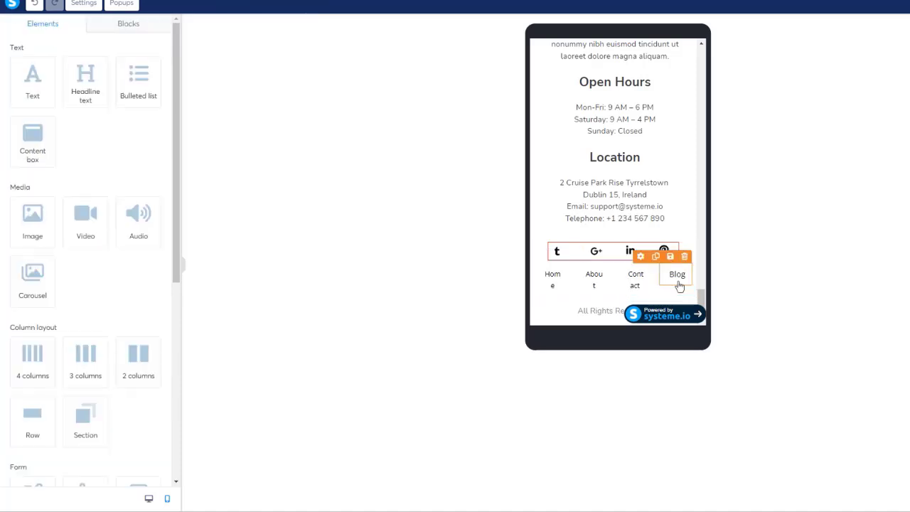
click(679, 284)
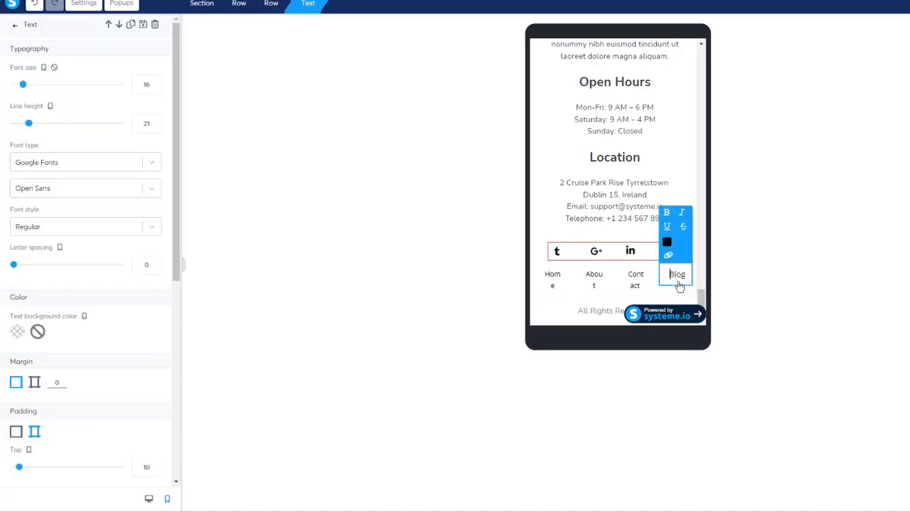
click(154, 88)
click(153, 89)
click(632, 282)
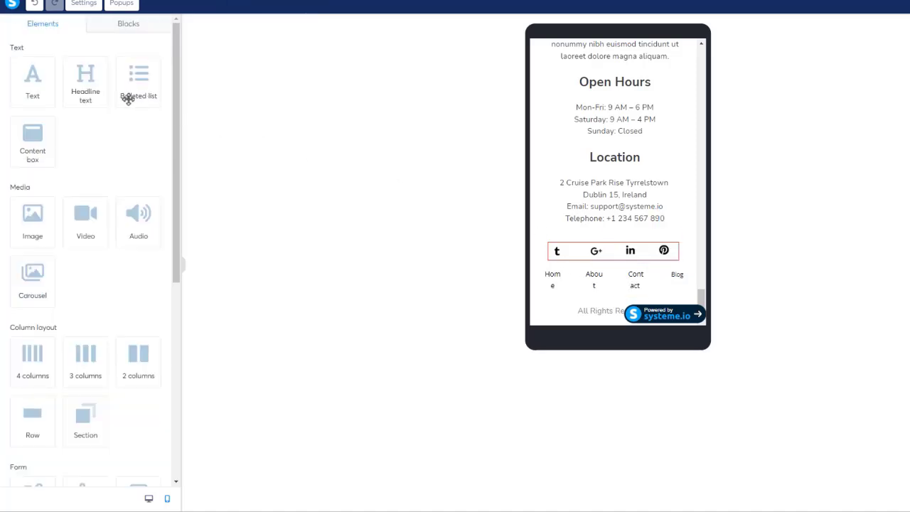
double_click(640, 285)
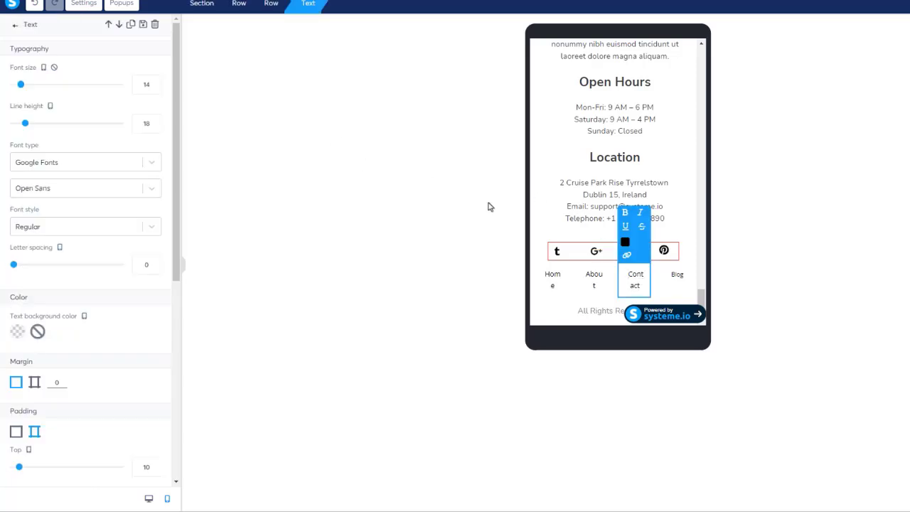
click(155, 87)
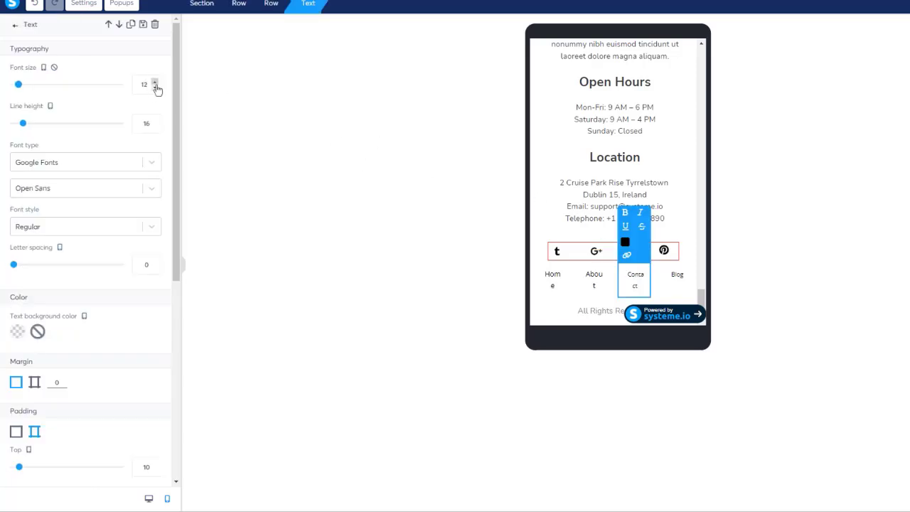
Step: Set the mobile font size of the footer's About and Home links to 12
click(600, 285)
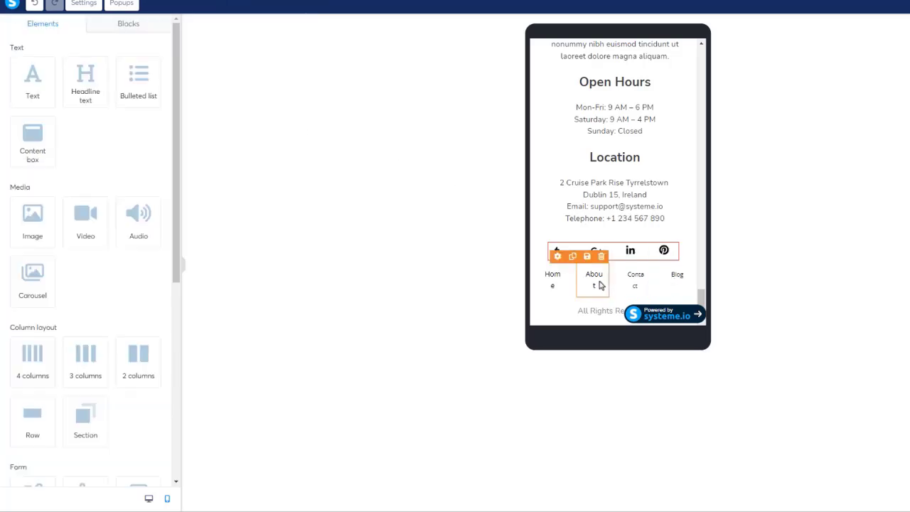
click(600, 285)
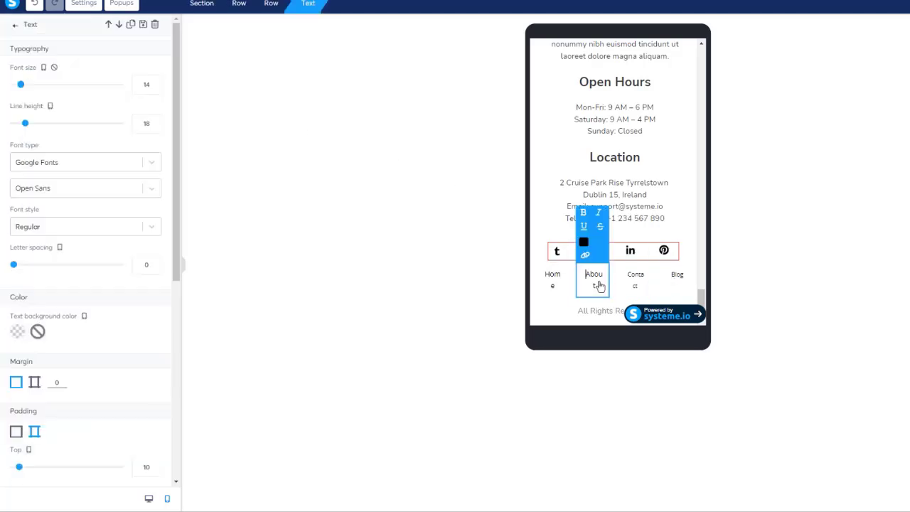
click(155, 88)
click(155, 88)
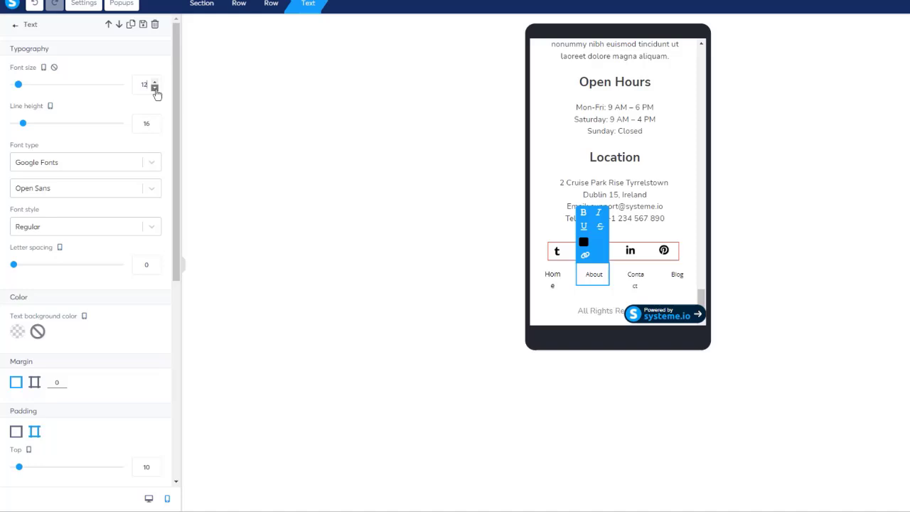
click(554, 284)
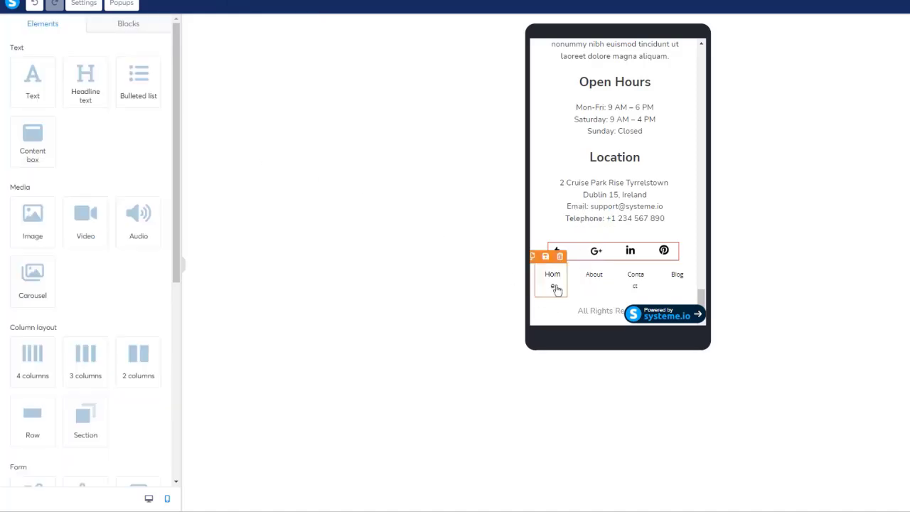
click(557, 290)
click(155, 88)
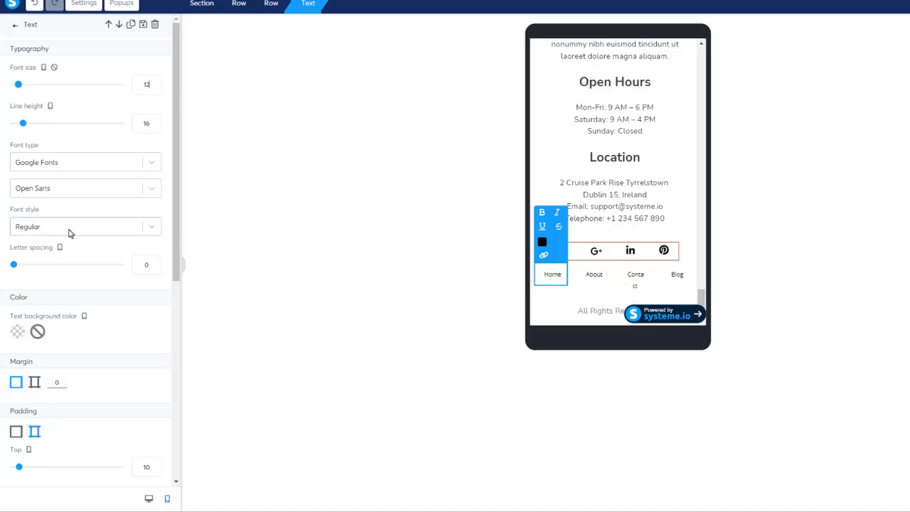
Step: Reduce the mobile right and left padding of the footer's Home link
scroll(75, 237, down, 4)
scroll(79, 238, down, 1)
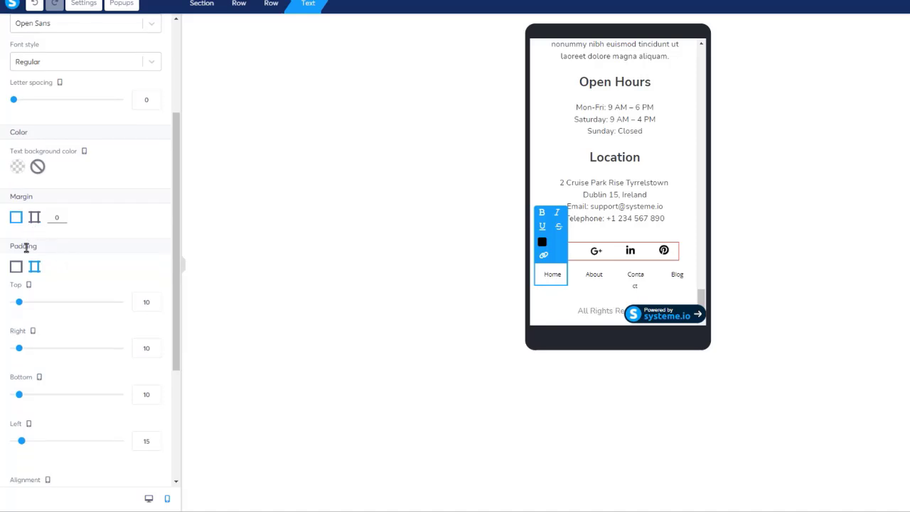
scroll(45, 297, down, 2)
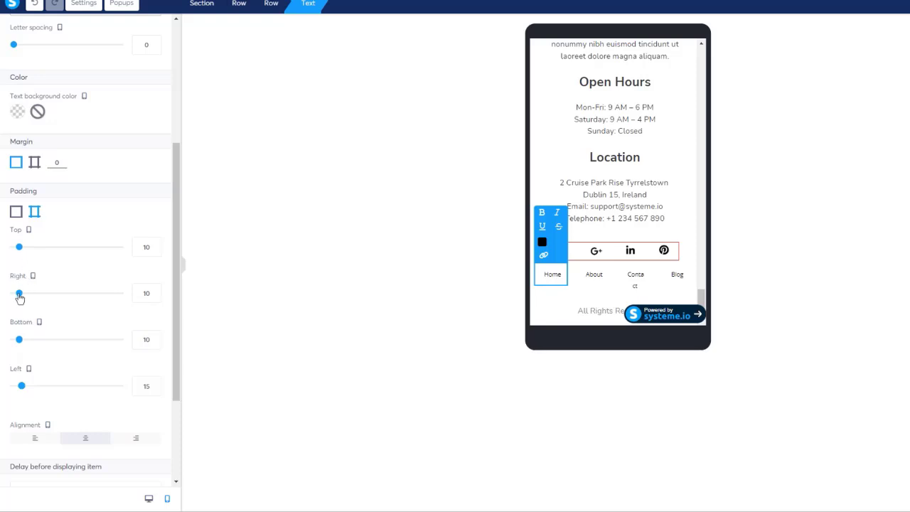
drag(19, 298, 17, 297)
drag(21, 390, 17, 392)
Step: Increase the mobile font size of the footer's Home link
click(591, 284)
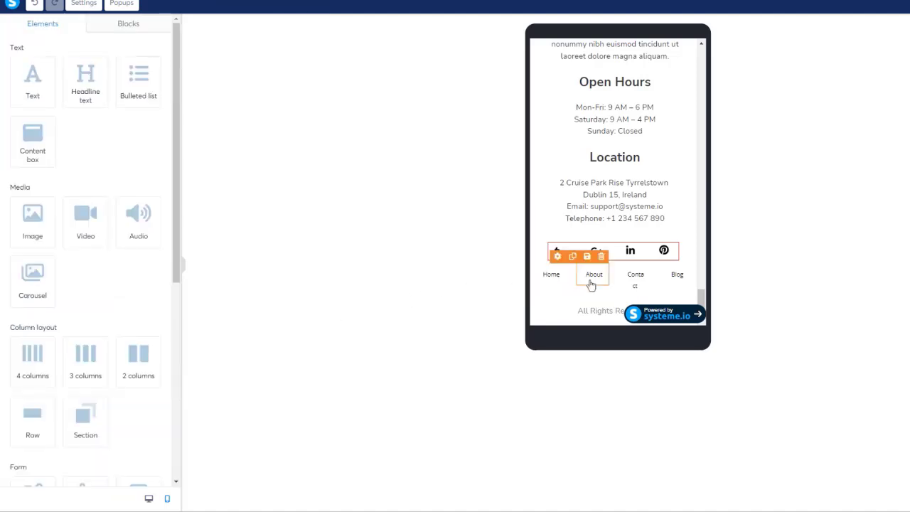
click(596, 283)
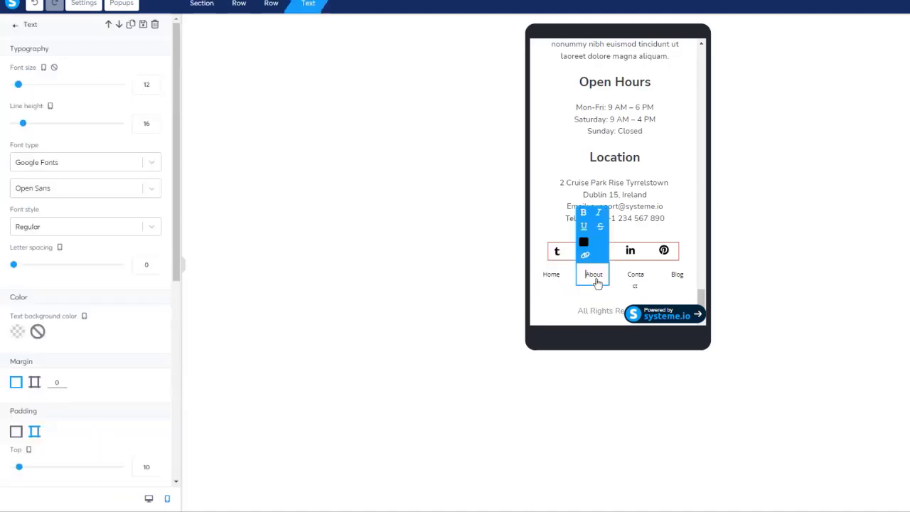
click(550, 285)
click(551, 284)
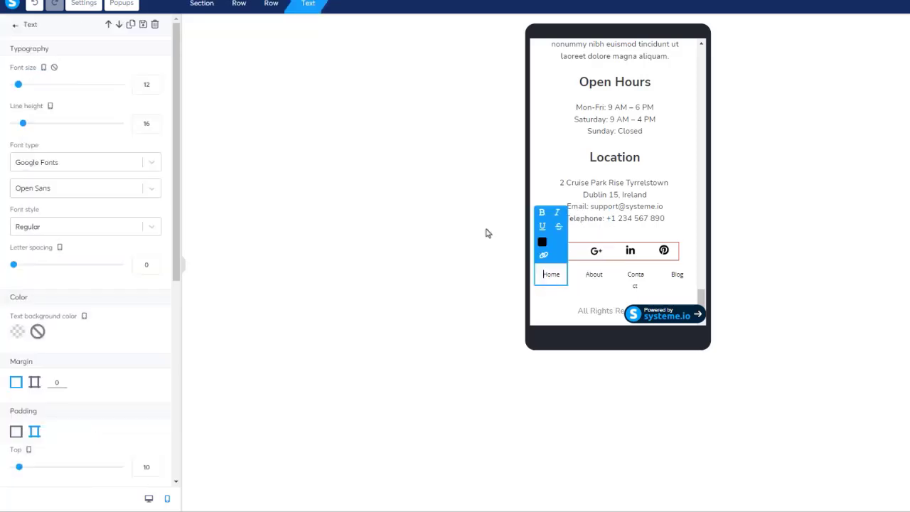
click(155, 83)
Step: Increase the mobile font size of the footer's About link
click(592, 281)
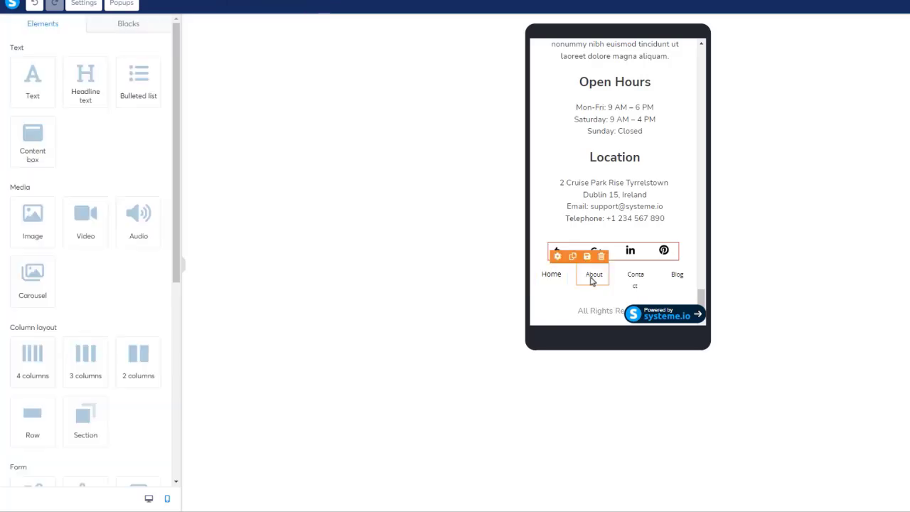
click(597, 282)
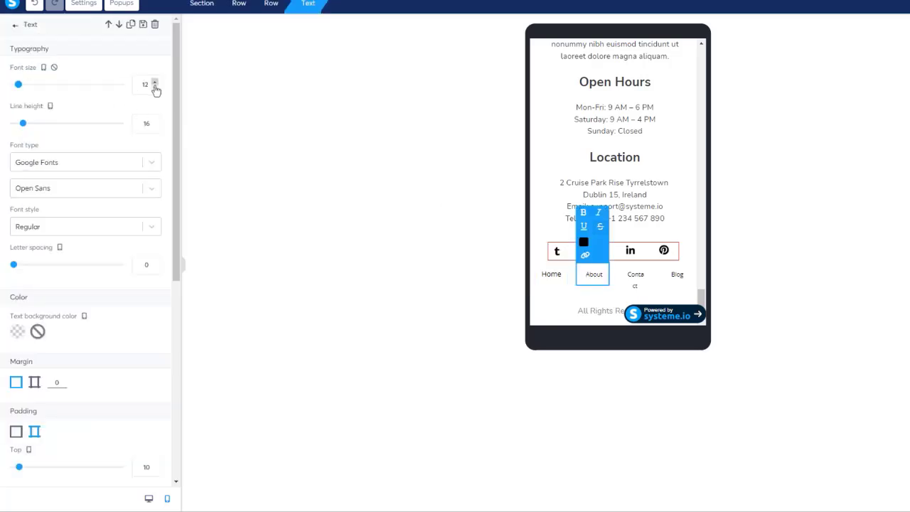
click(155, 83)
Step: Set the right and left mobile padding of the footer's About link to 5
scroll(54, 444, down, 4)
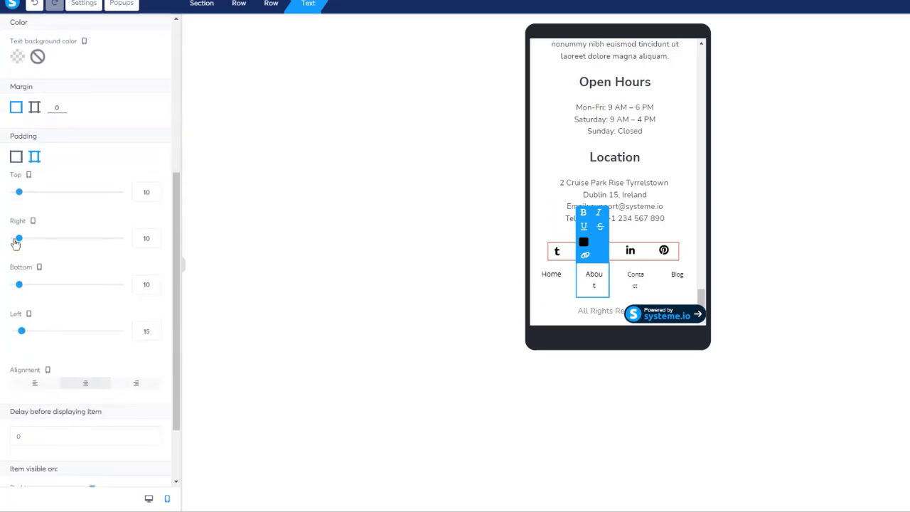
click(154, 243)
click(154, 243)
click(154, 244)
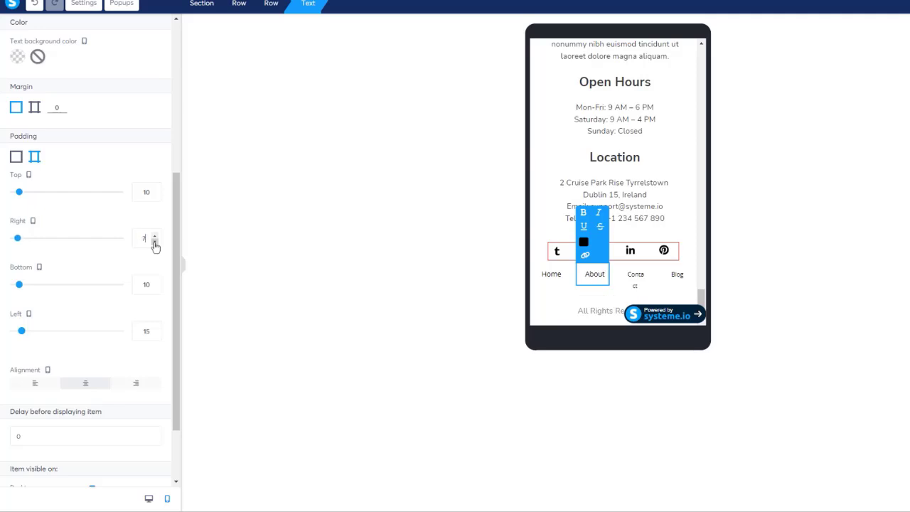
click(155, 243)
click(155, 243)
double_click(144, 331)
text(5)
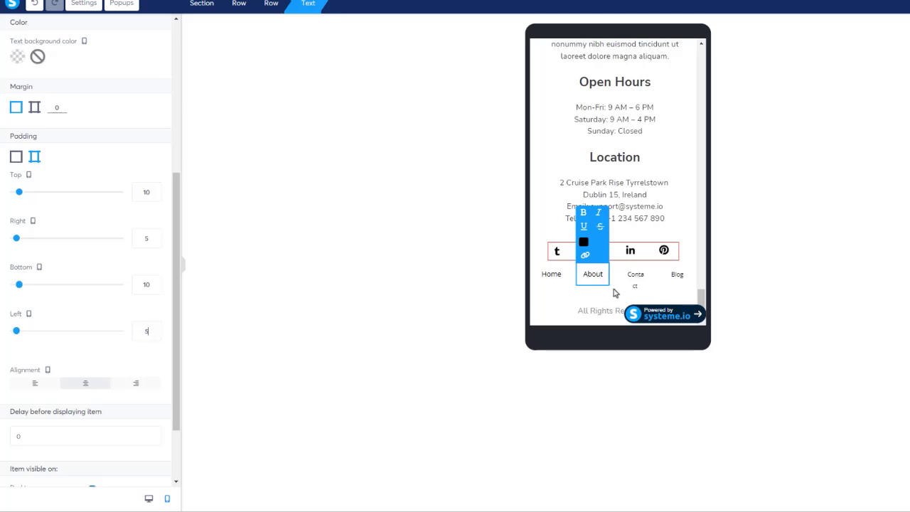
Step: Set the footer Contact link's mobile font size to 14 and its right and left padding to 5
click(637, 286)
click(638, 287)
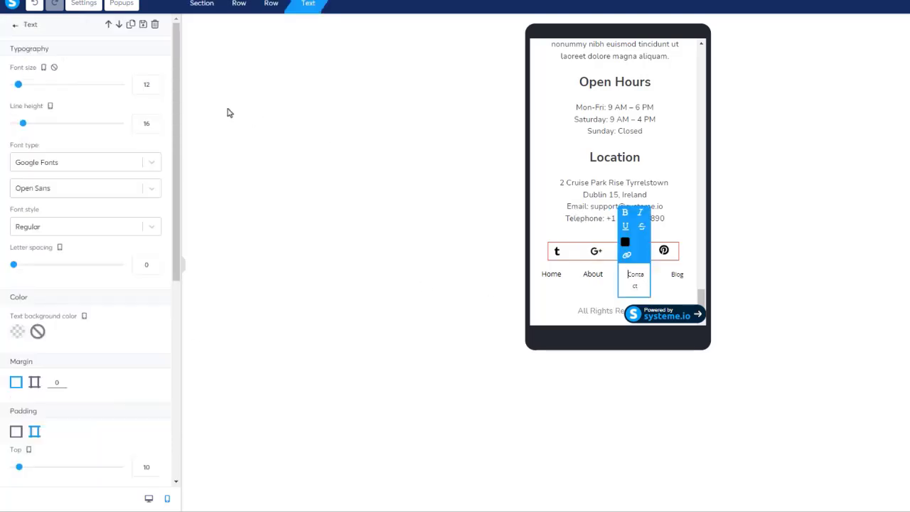
click(156, 84)
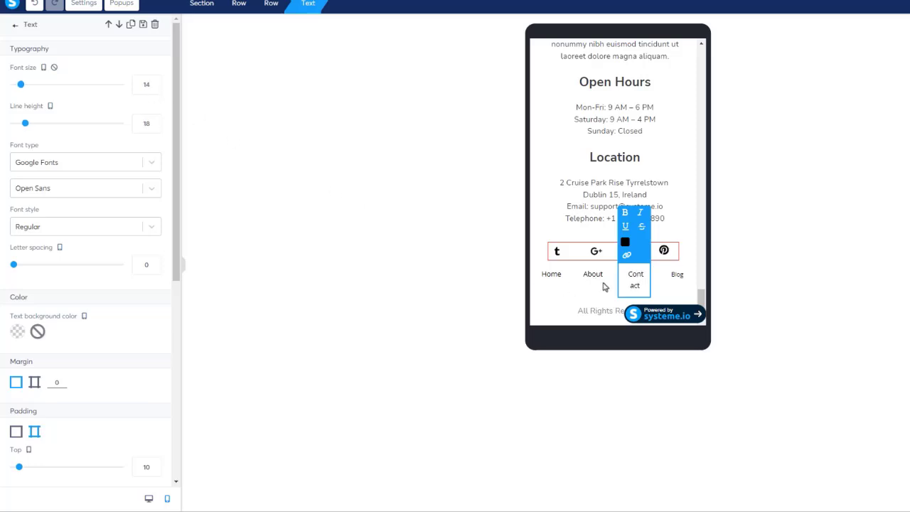
scroll(111, 310, down, 5)
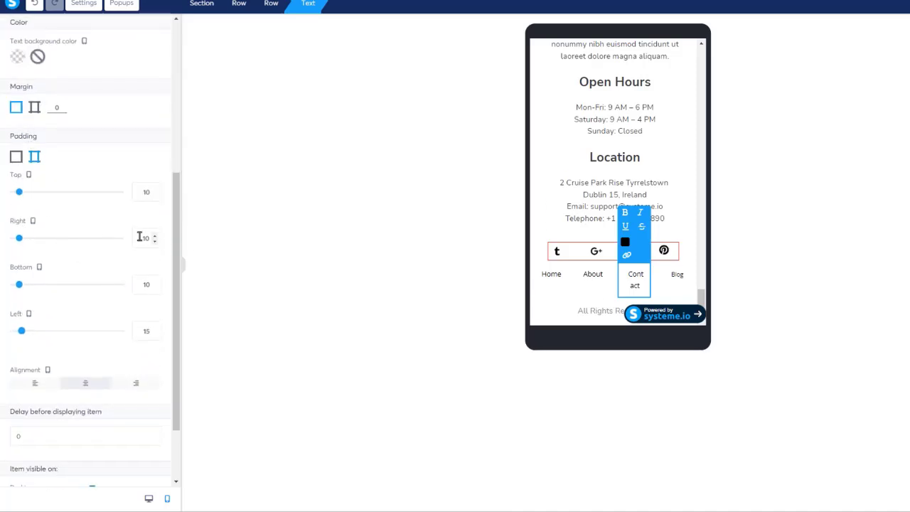
text(5)
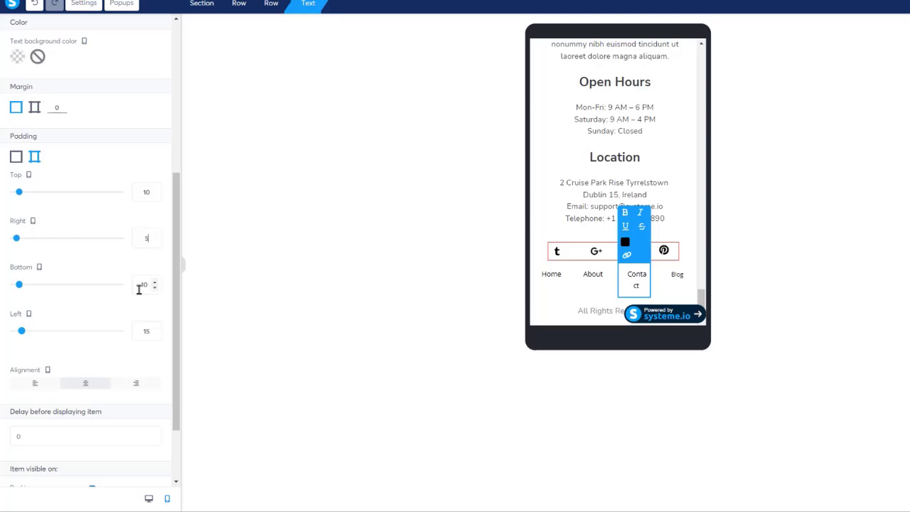
double_click(142, 330)
text(5)
Step: Set the footer Blog link's mobile font size to 14 and its right and left padding to 5
click(679, 295)
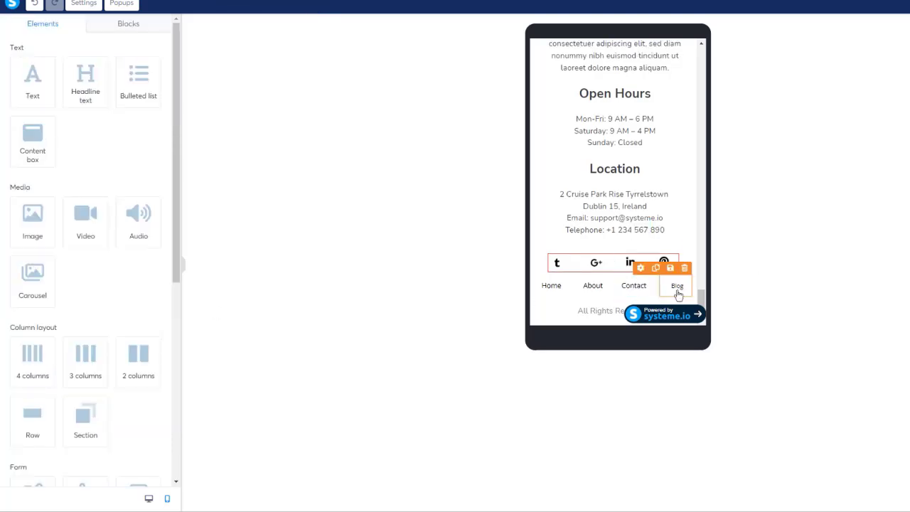
click(675, 288)
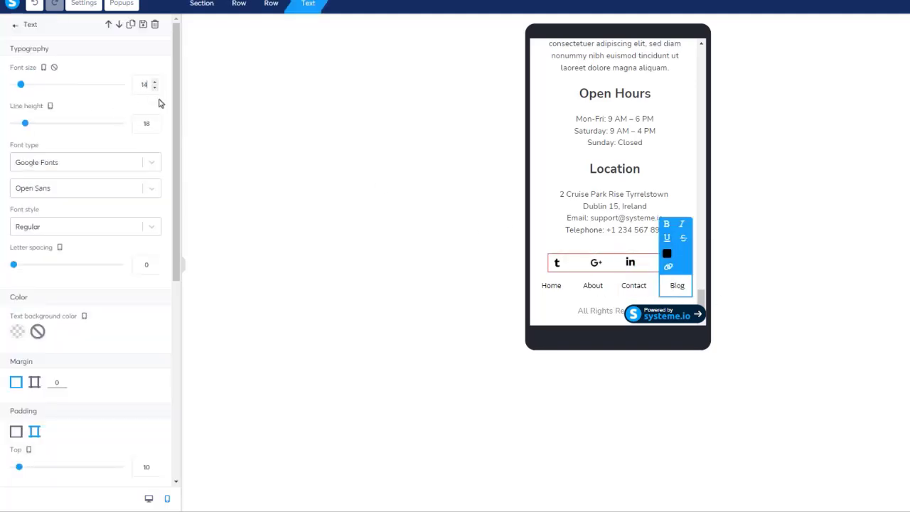
scroll(120, 256, down, 3)
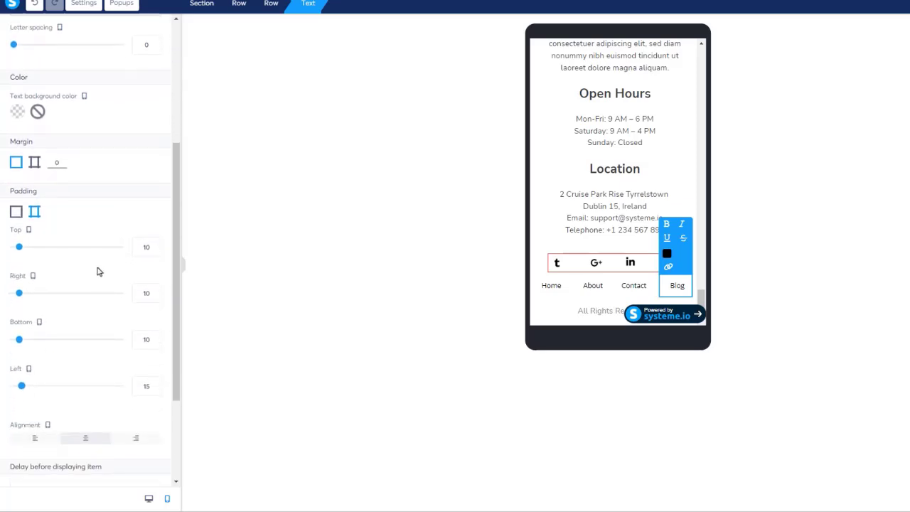
double_click(145, 292)
text(5)
scroll(135, 340, down, 1)
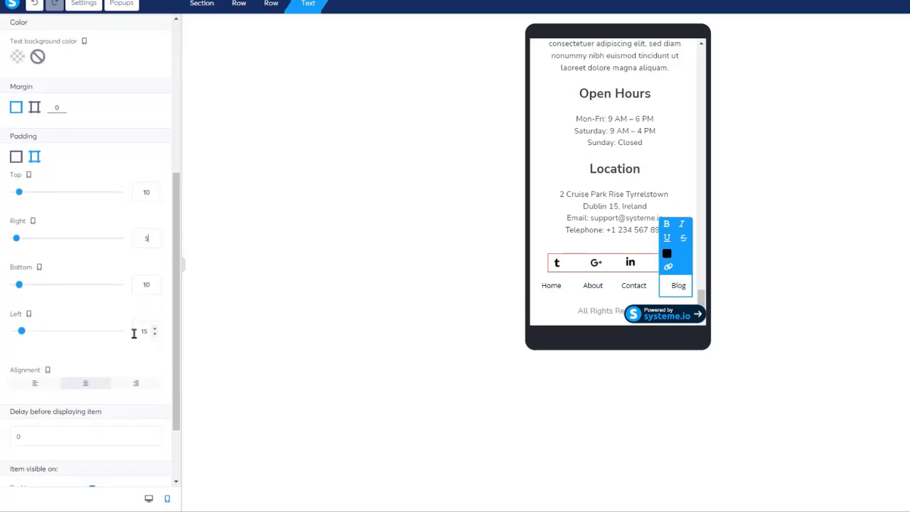
double_click(145, 331)
text(5)
click(473, 292)
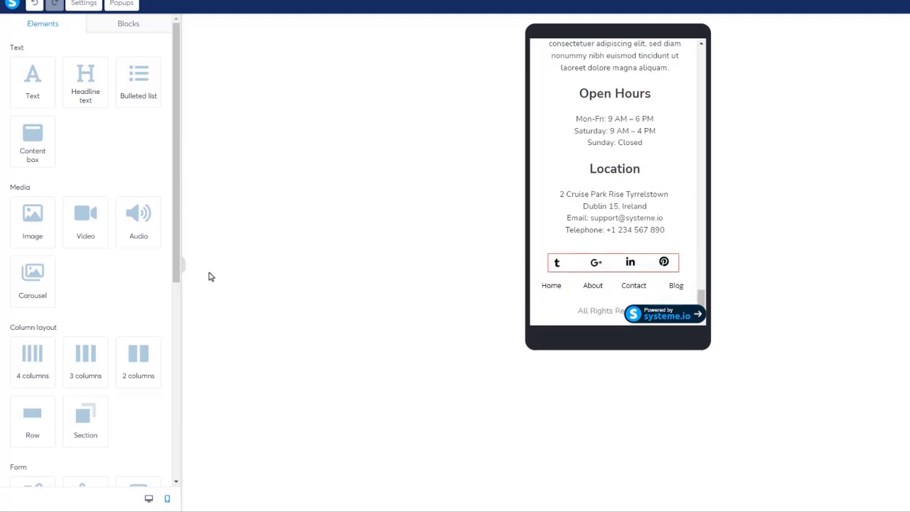
Step: Switch to the desktop view and set the font size of the footer's Home and About links to 16
drag(178, 260, 345, 443)
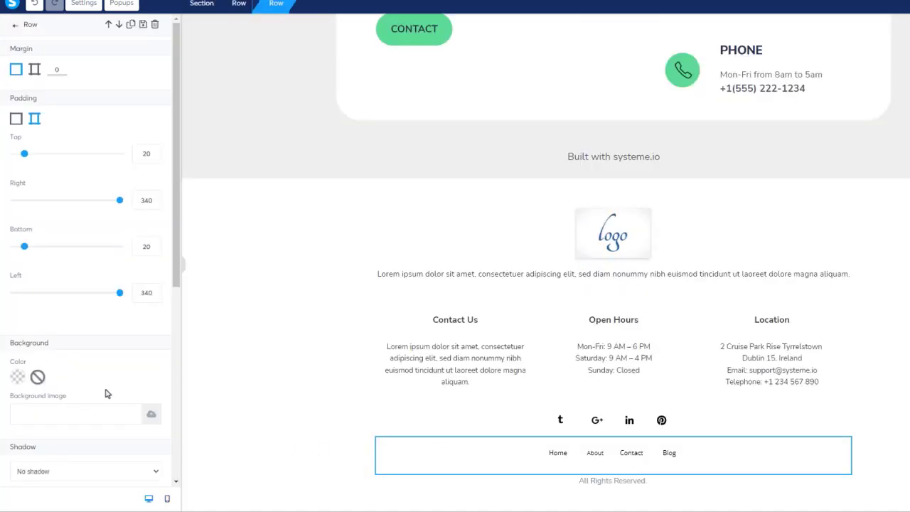
scroll(107, 393, down, 5)
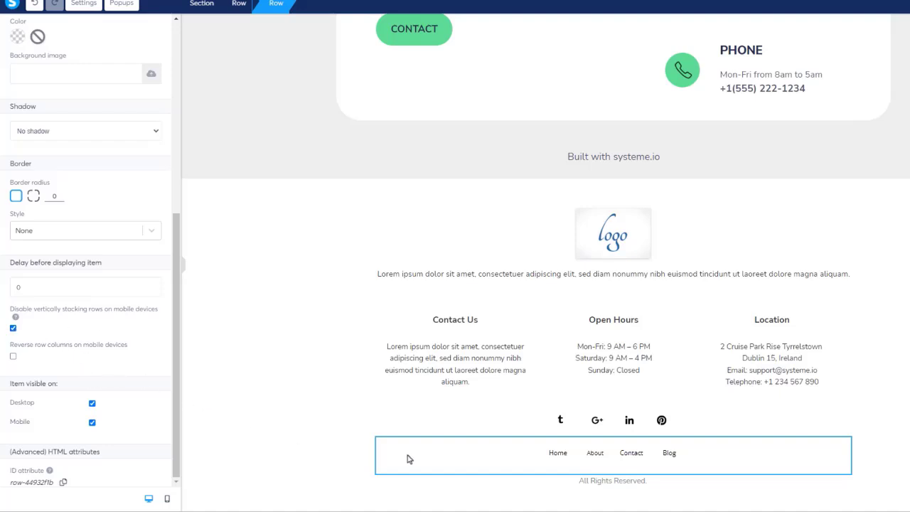
click(558, 458)
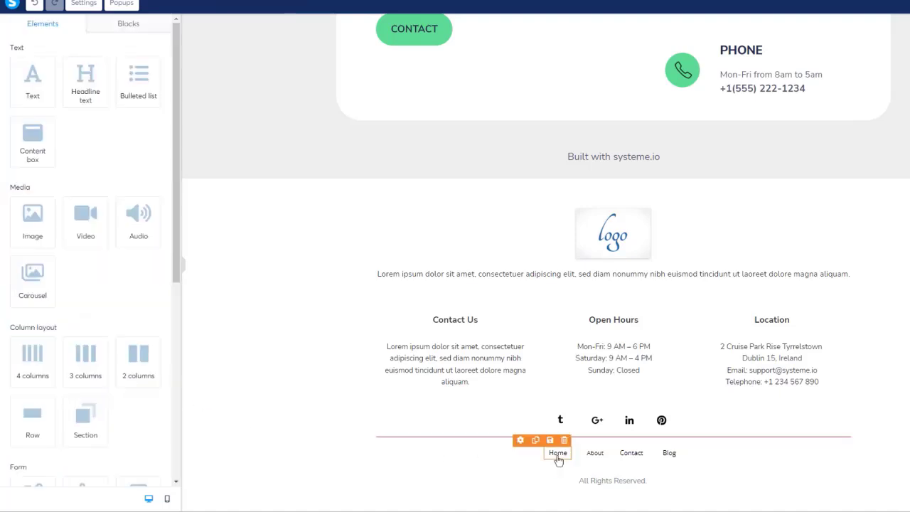
click(558, 455)
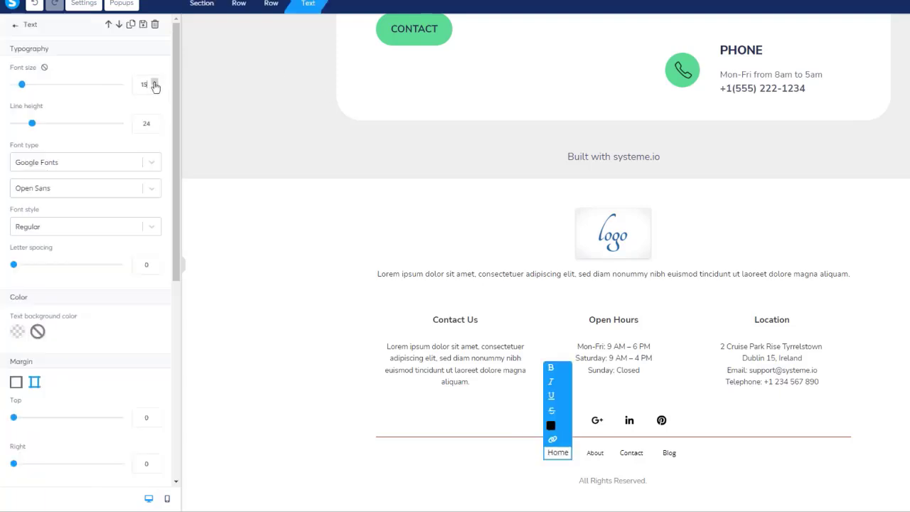
click(155, 83)
click(595, 455)
click(594, 455)
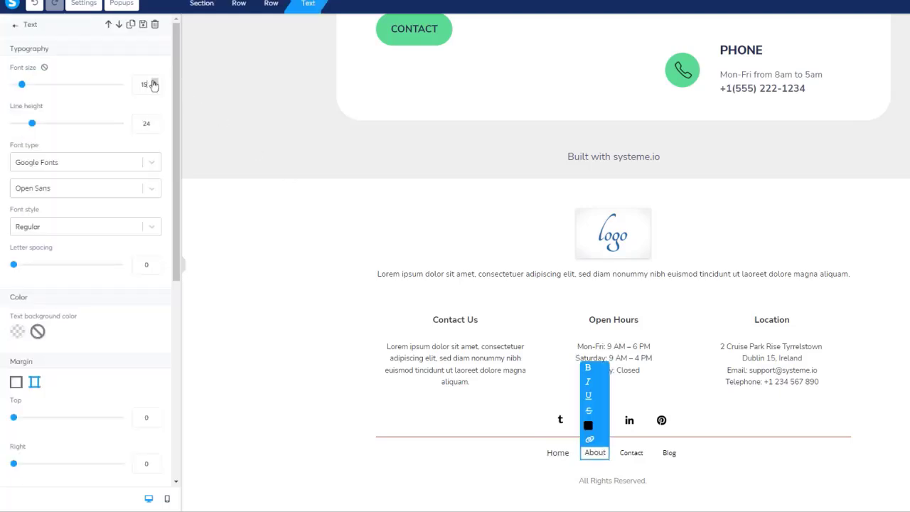
click(155, 83)
Step: Set the desktop font size of the footer's Contact and Blog links to 16
click(635, 453)
click(636, 455)
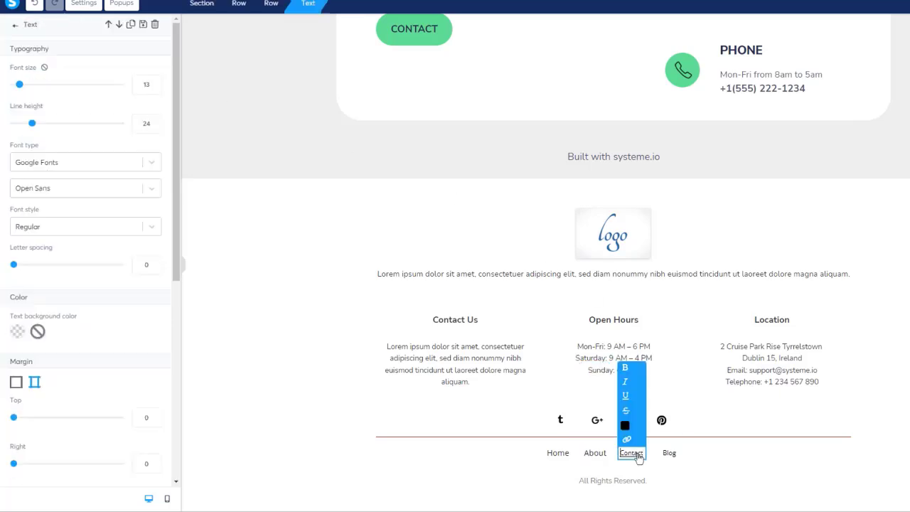
click(155, 81)
click(155, 81)
click(155, 81)
click(672, 455)
click(671, 453)
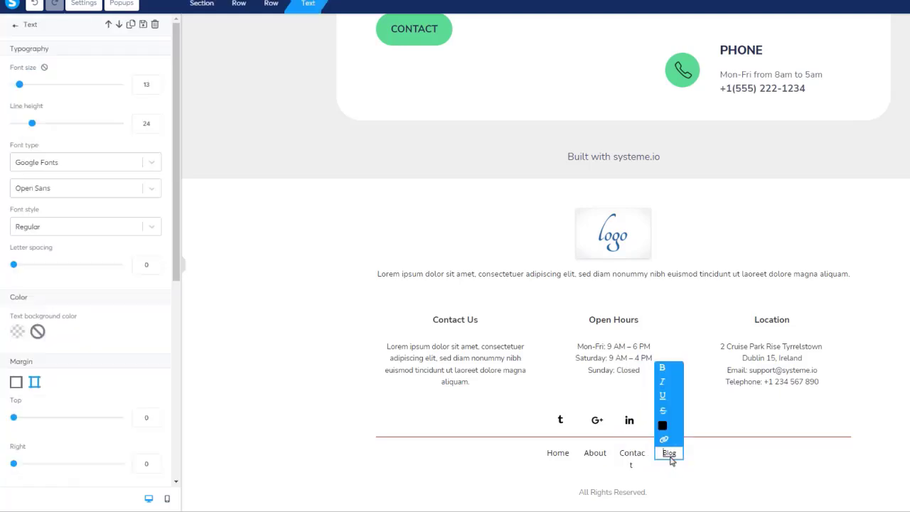
click(154, 83)
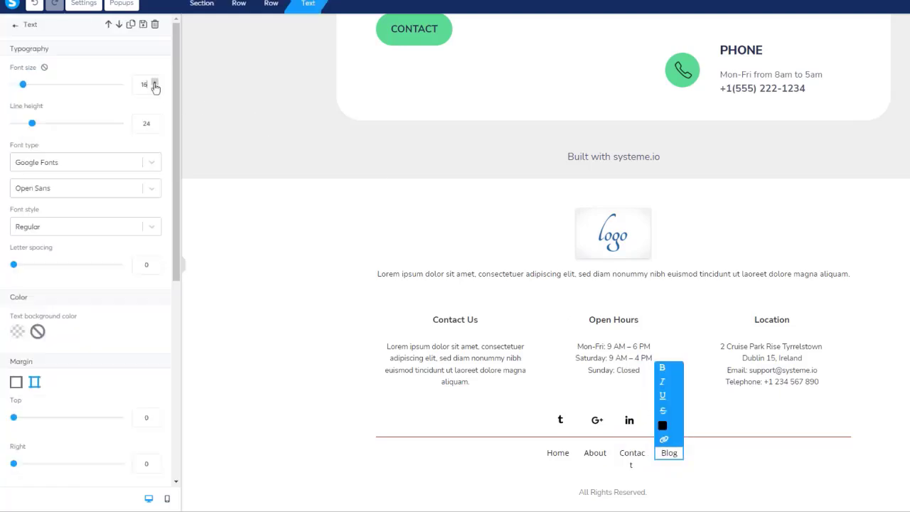
Step: Set the desktop right padding of the footer's navigation link row to 330
click(556, 456)
click(566, 459)
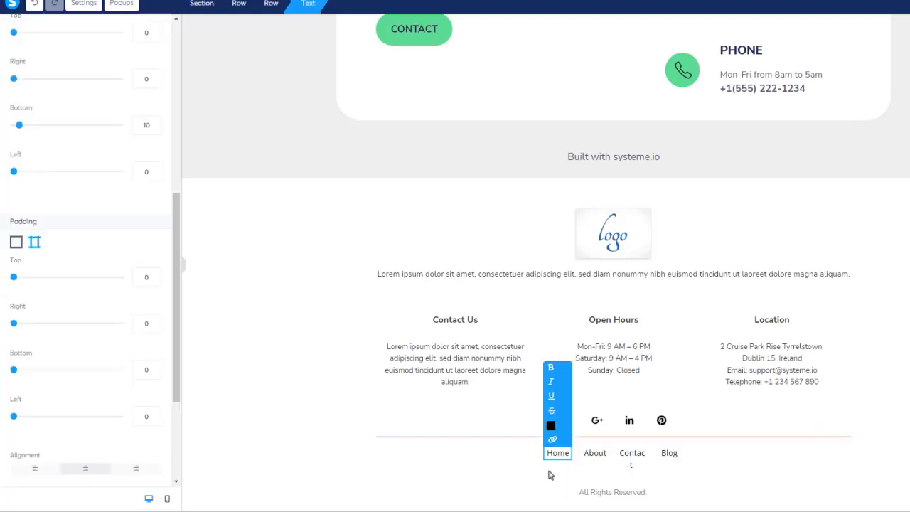
click(537, 461)
click(536, 461)
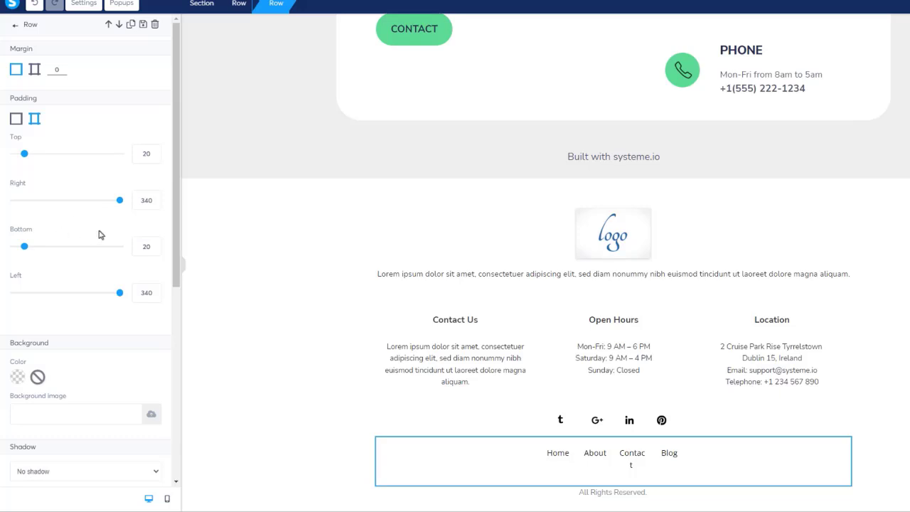
click(154, 204)
click(154, 204)
click(154, 204)
click(154, 204)
click(154, 204)
click(154, 204)
click(155, 204)
Step: Set the desktop left padding of the footer's navigation link row to 330
click(154, 296)
click(154, 296)
click(154, 297)
click(154, 297)
click(154, 296)
click(155, 296)
click(154, 297)
click(155, 296)
click(154, 296)
click(154, 297)
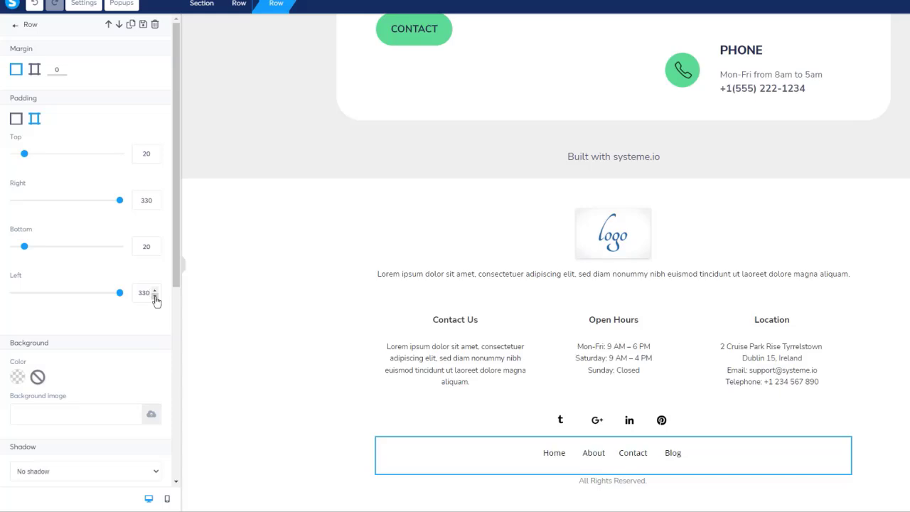
Step: Review the footer in the desktop layout and in the mobile view, down to the navigation link row
key(Escape)
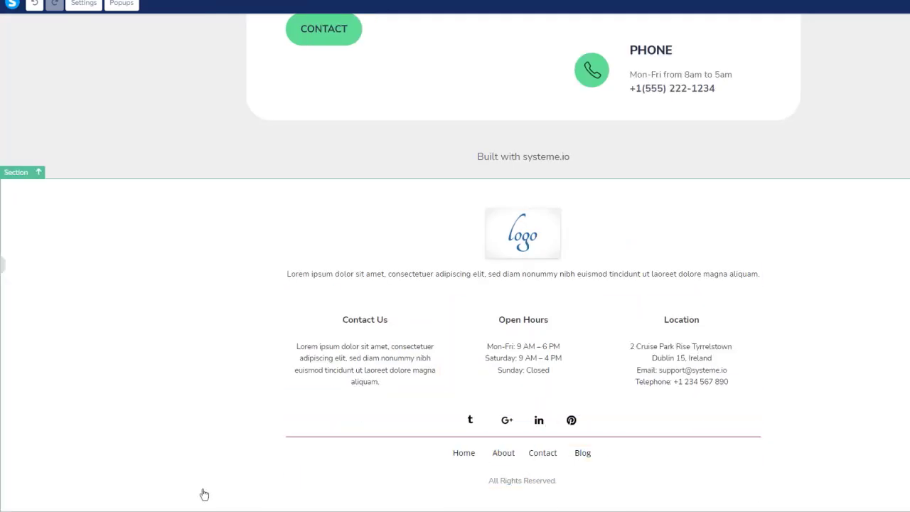
click(132, 354)
scroll(140, 460, down, 1)
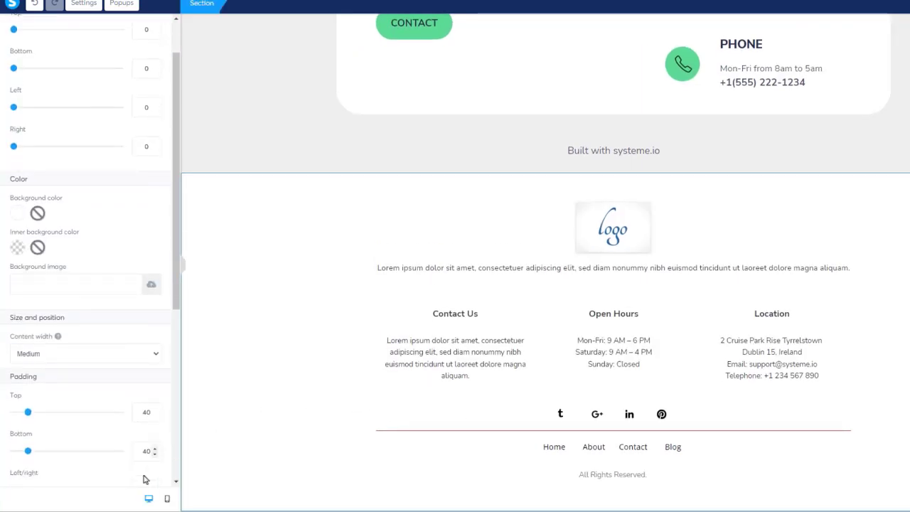
click(167, 498)
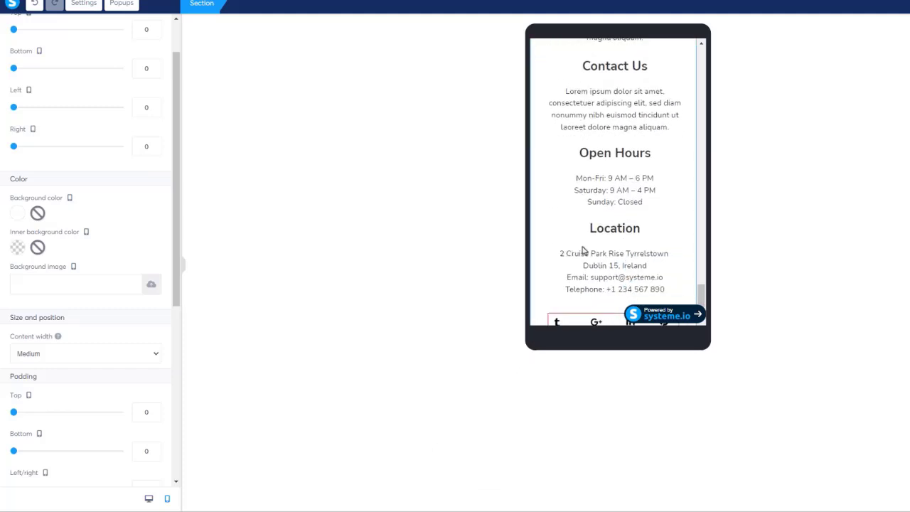
scroll(623, 259, down, 2)
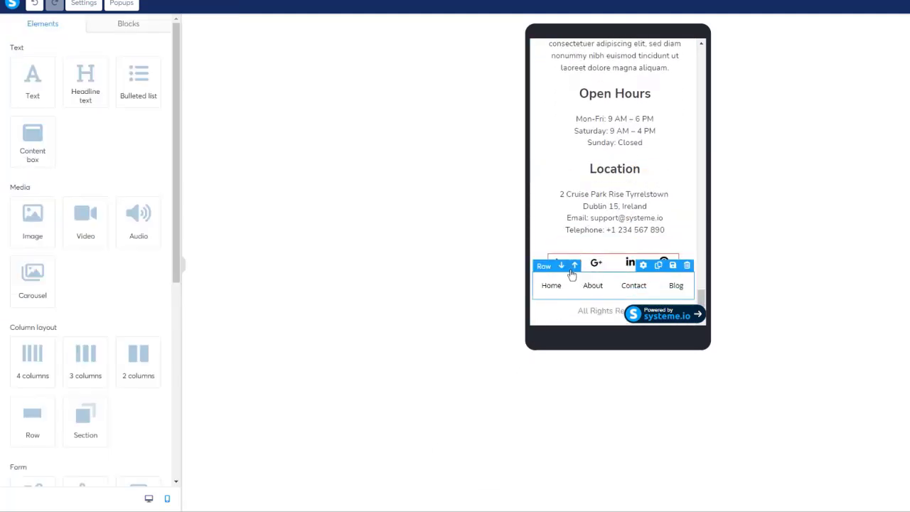
scroll(159, 461, down, 5)
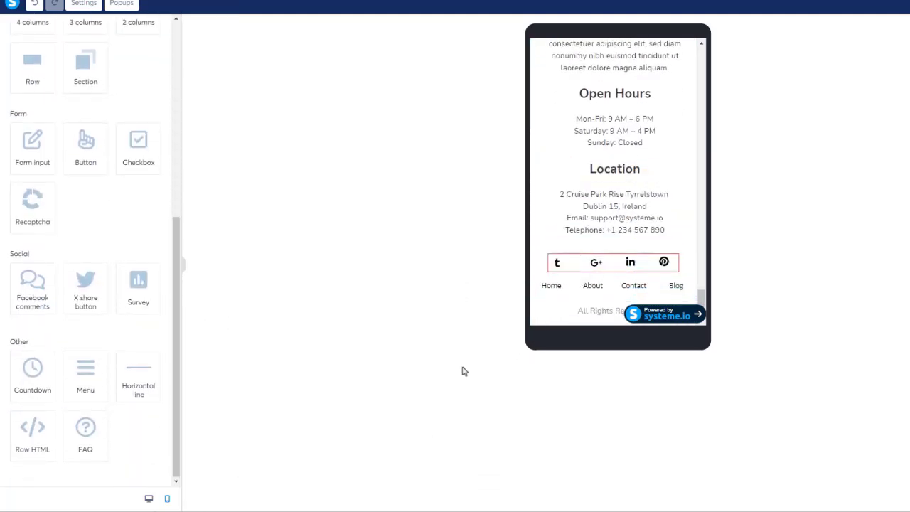
Step: Check the vertical stacking option for mobile devices in the social icon row's settings
click(544, 270)
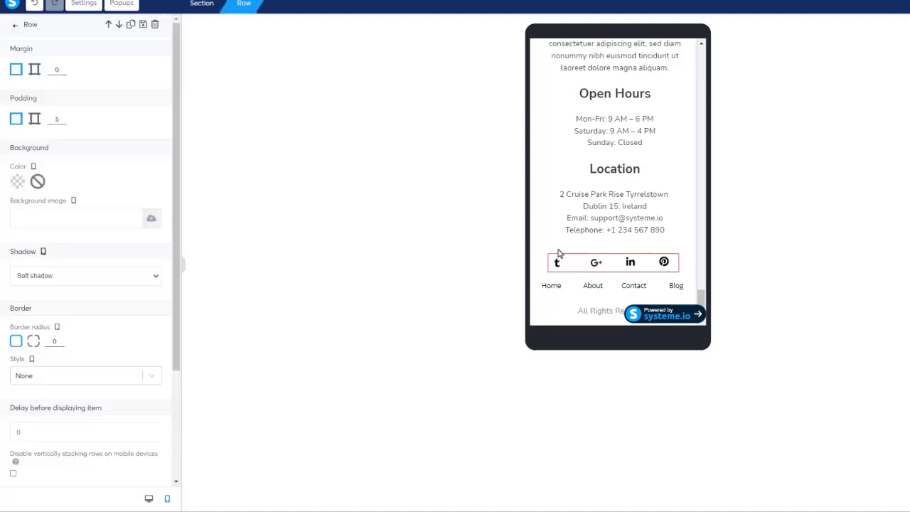
click(577, 260)
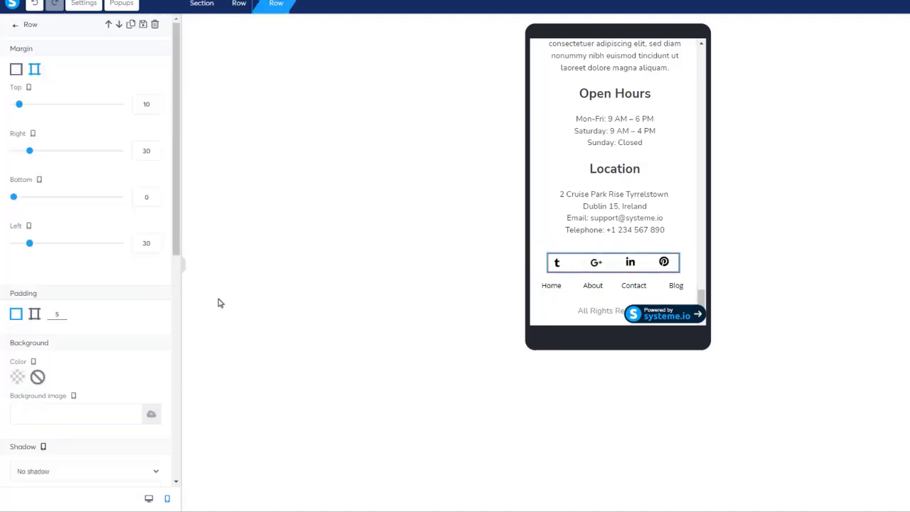
scroll(85, 349, down, 7)
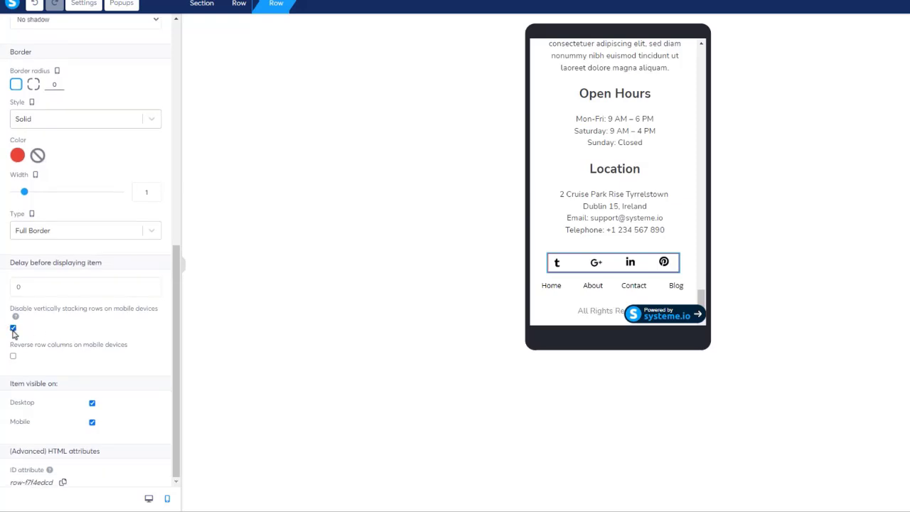